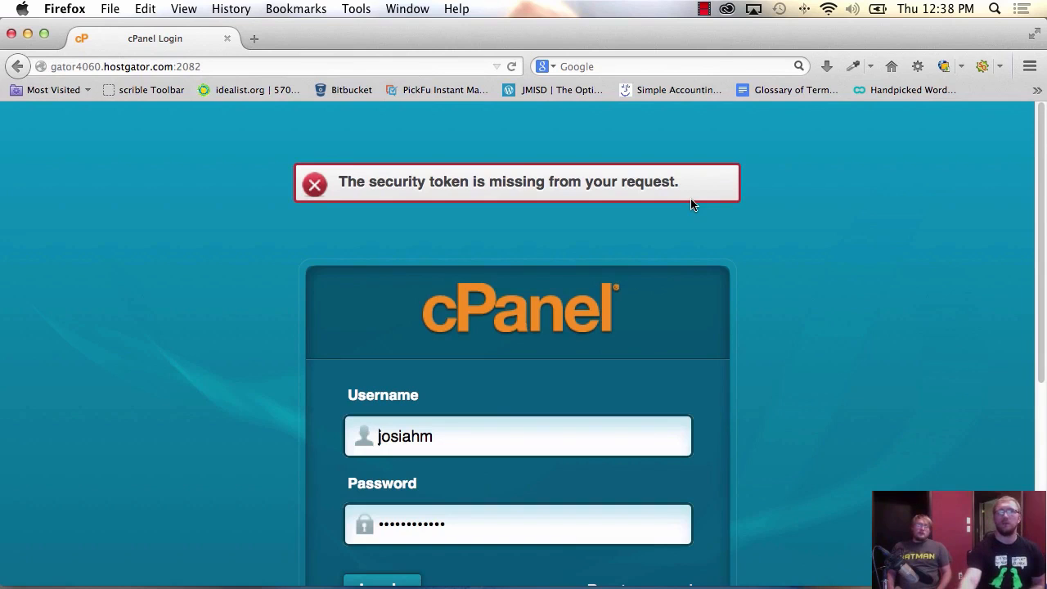
# Submit the filled-in cPanel login form to enter the HostGator control panel.
pyautogui.scroll(-5, 644, 203)
pyautogui.click(372, 293)
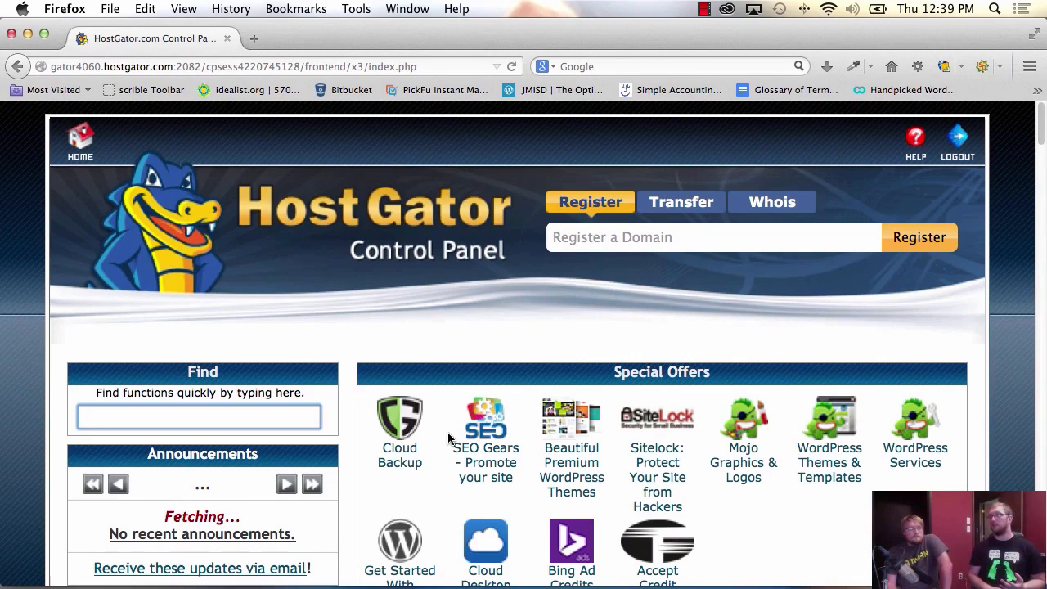
pyautogui.scroll(-10, 448, 431)
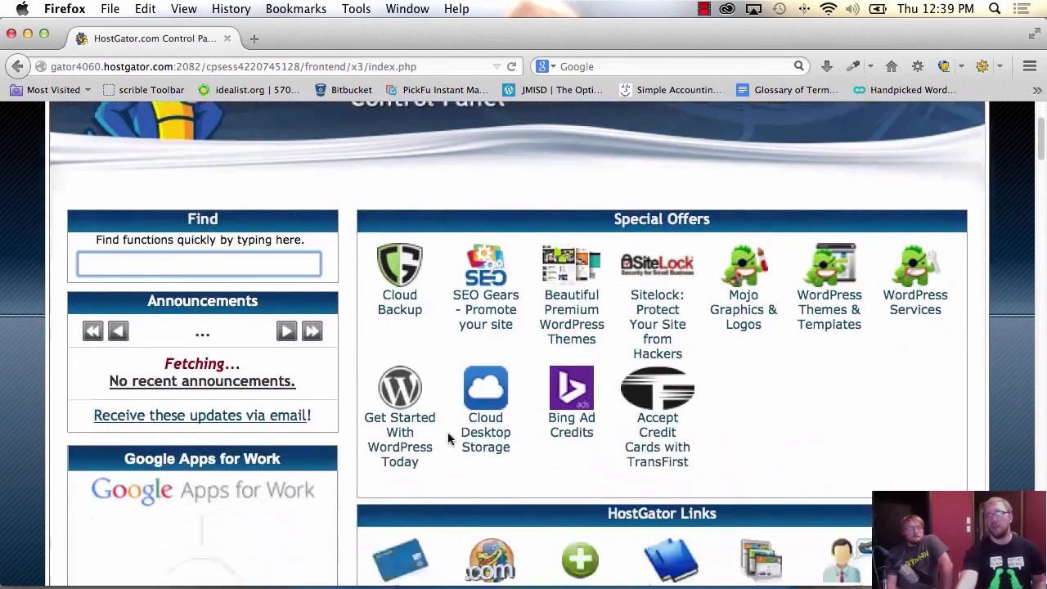
pyautogui.scroll(-2, 447, 439)
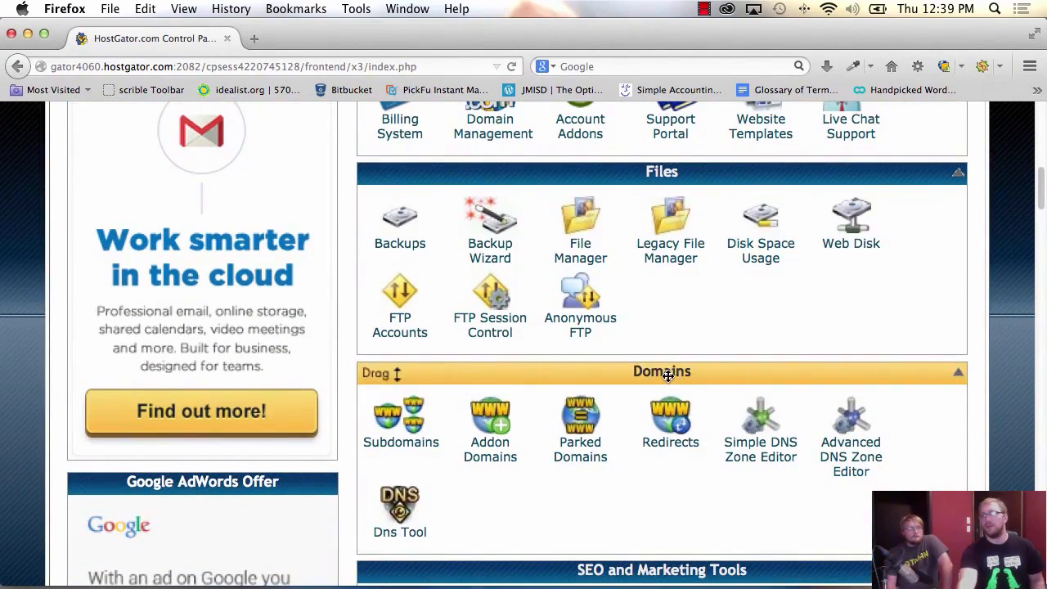
pyautogui.scroll(6, 502, 527)
pyautogui.scroll(3, 502, 528)
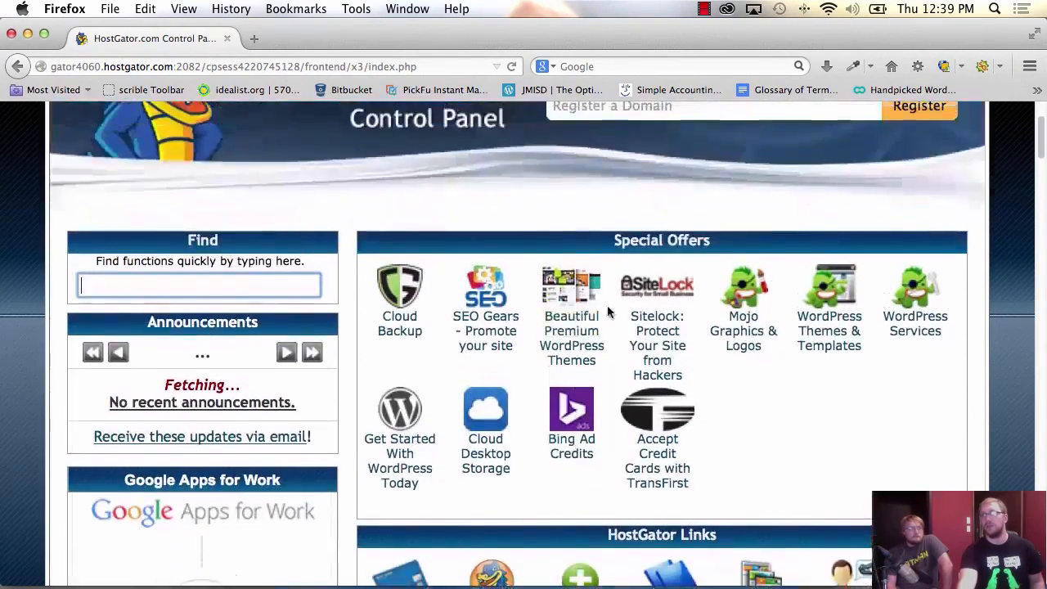
pyautogui.scroll(-6, 632, 258)
pyautogui.scroll(-3, 631, 258)
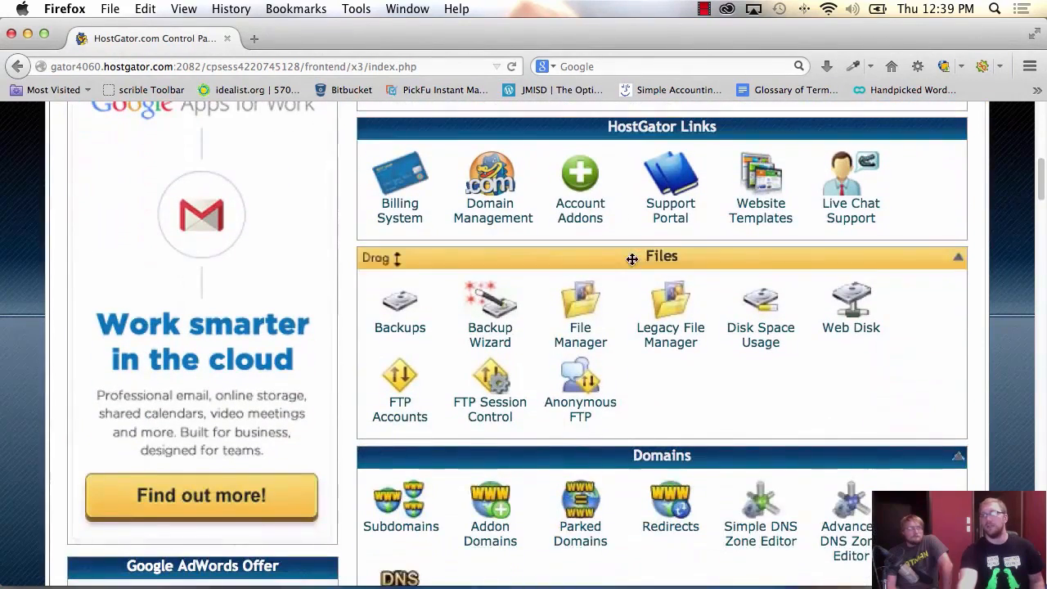
pyautogui.scroll(-3, 659, 258)
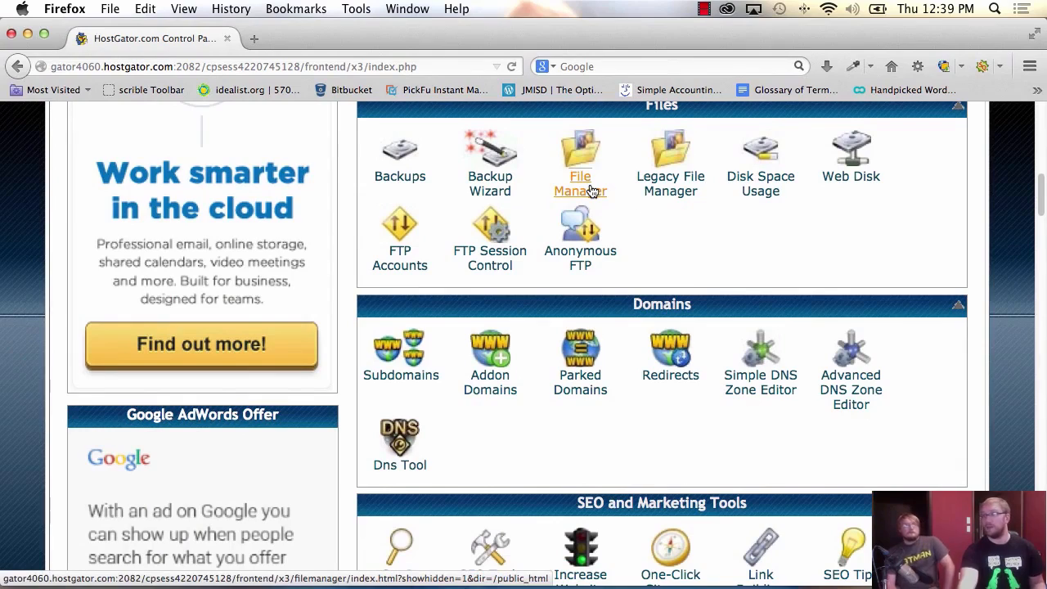
pyautogui.scroll(-2, 672, 310)
pyautogui.scroll(-5, 672, 315)
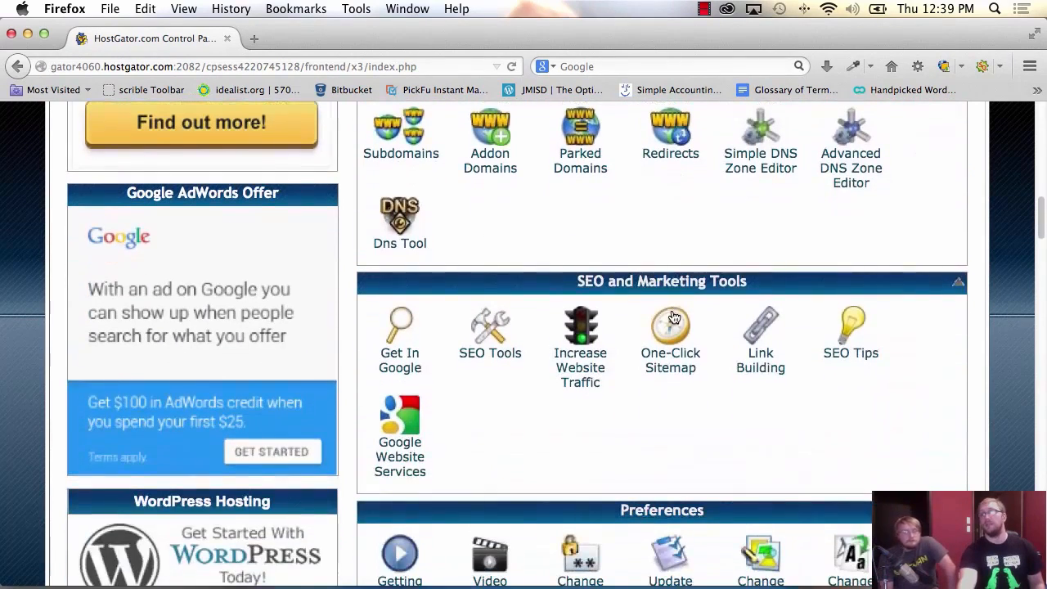
pyautogui.scroll(-8, 642, 350)
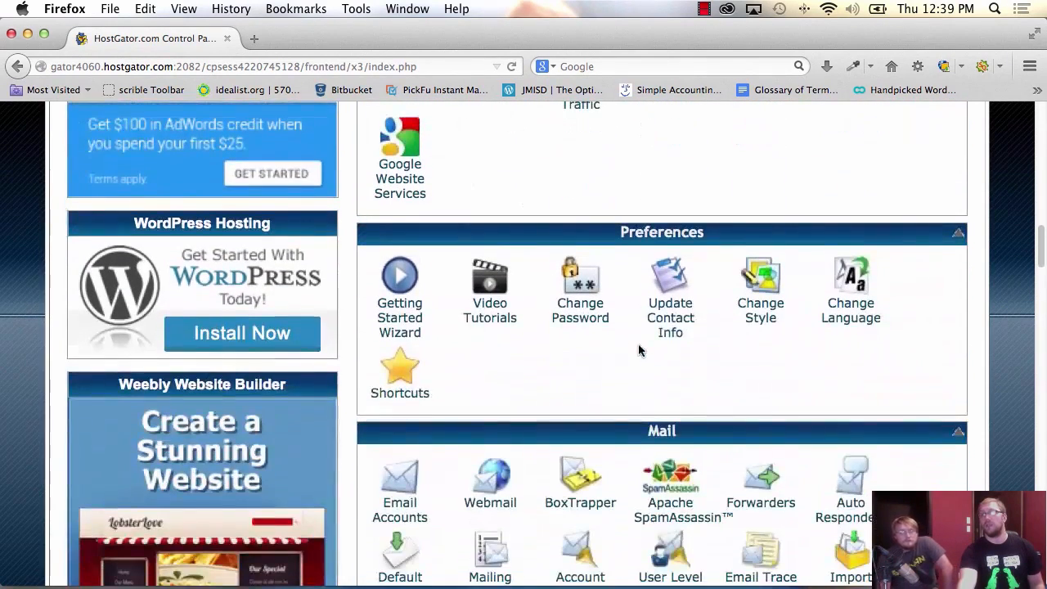
pyautogui.scroll(-2, 669, 379)
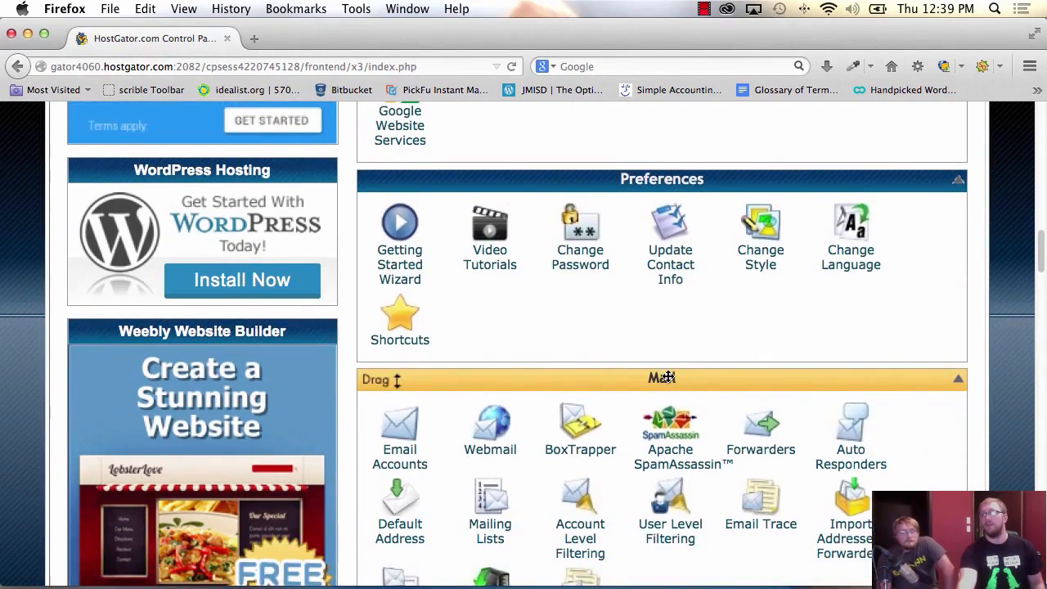
pyautogui.scroll(-8, 669, 379)
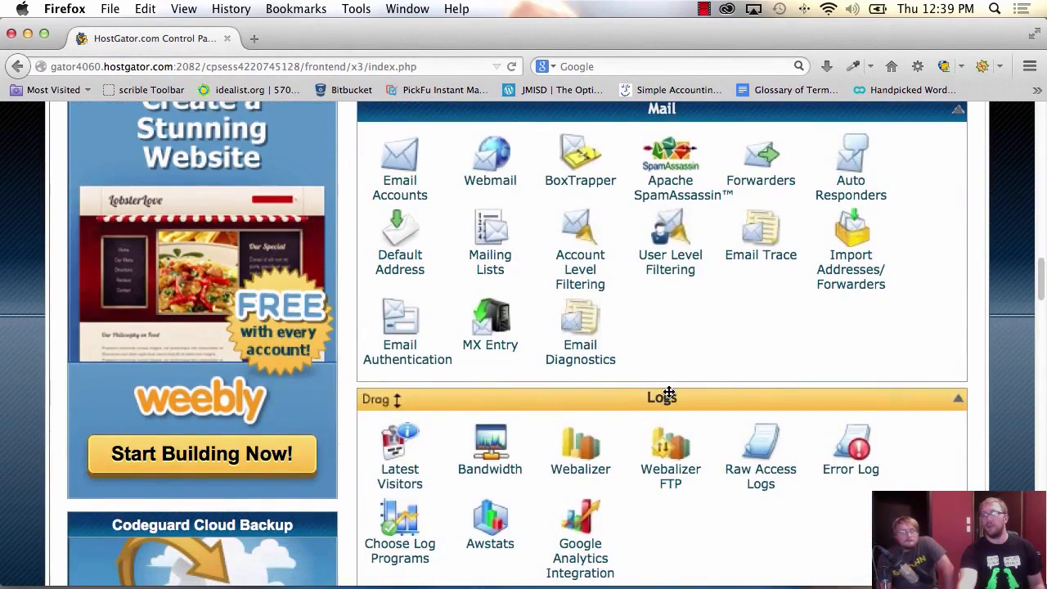
pyautogui.scroll(-11, 668, 390)
pyautogui.scroll(-5, 663, 399)
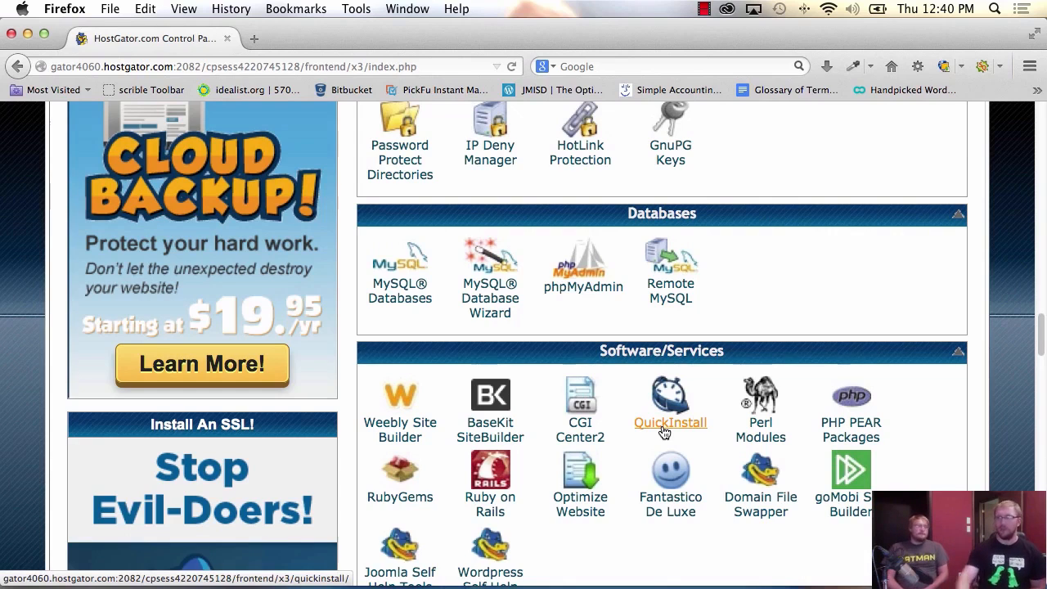
# Open QuickInstall and select WordPress 4.0 under Blog Software.
pyautogui.click(664, 426)
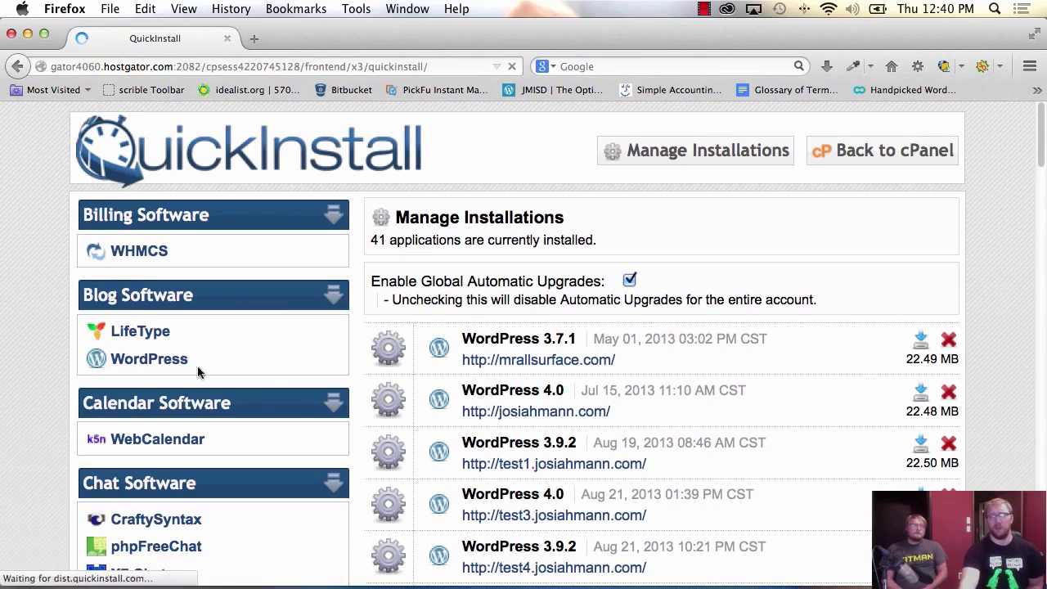
pyautogui.click(151, 361)
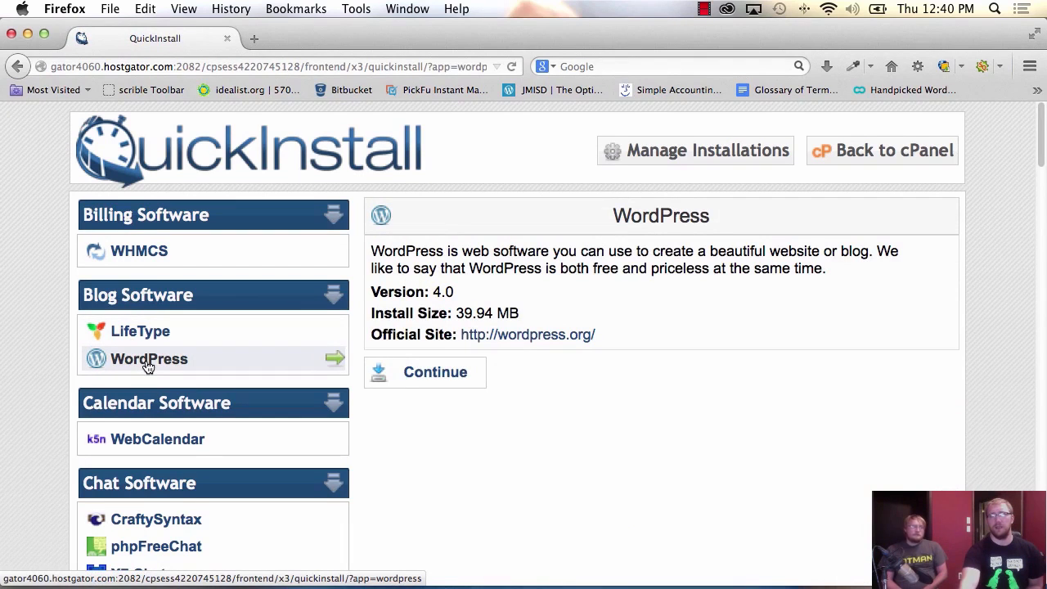
pyautogui.moveTo(617, 252); pyautogui.dragTo(623, 268)
pyautogui.click(623, 268)
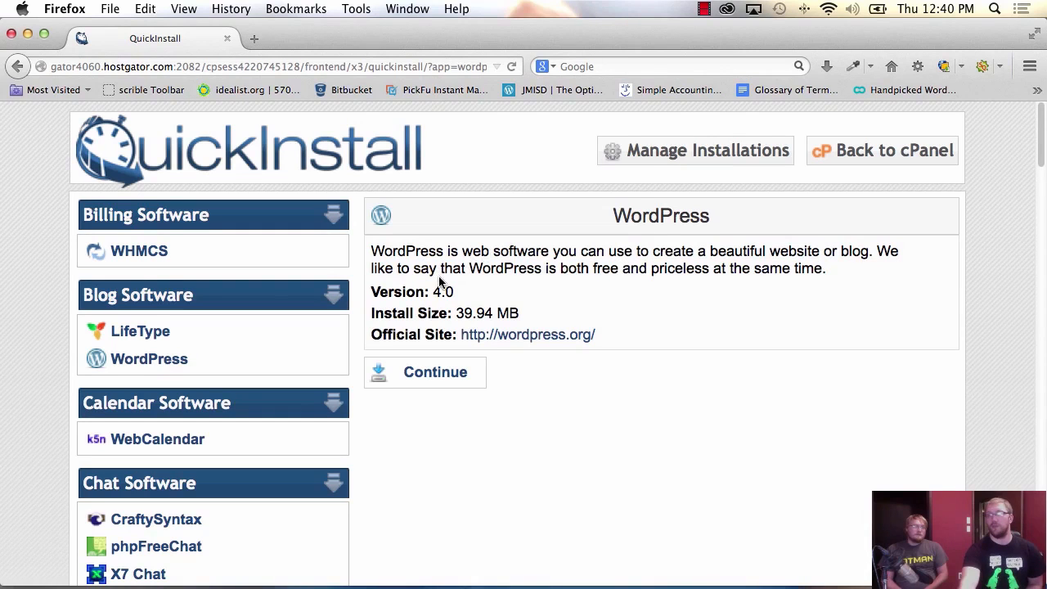
# Continue to the Install WordPress form and choose fpwd.us as the application domain.
pyautogui.click(425, 390)
pyautogui.click(592, 372)
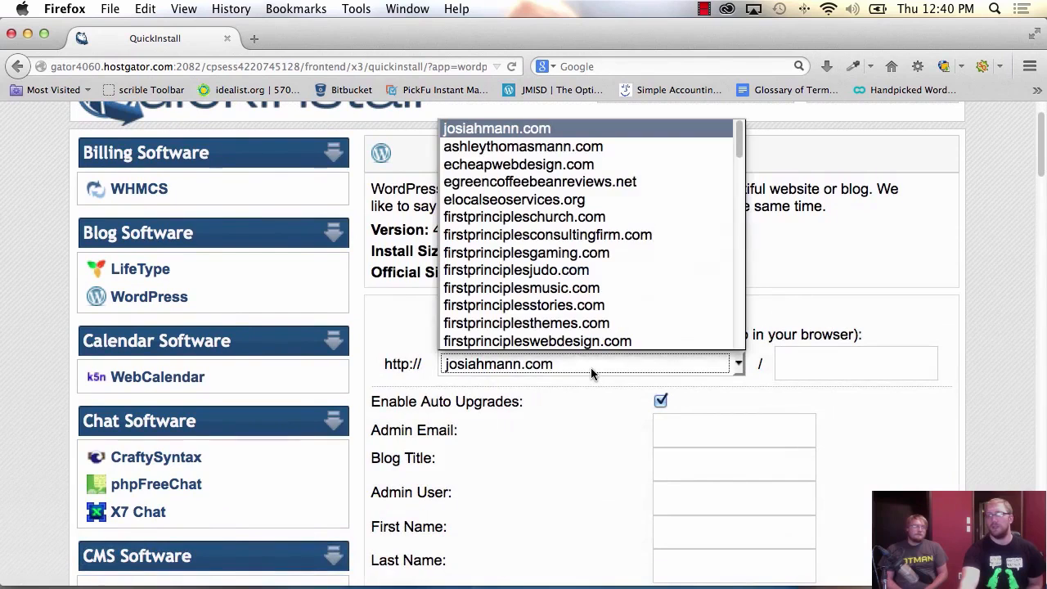
pyautogui.click(592, 373)
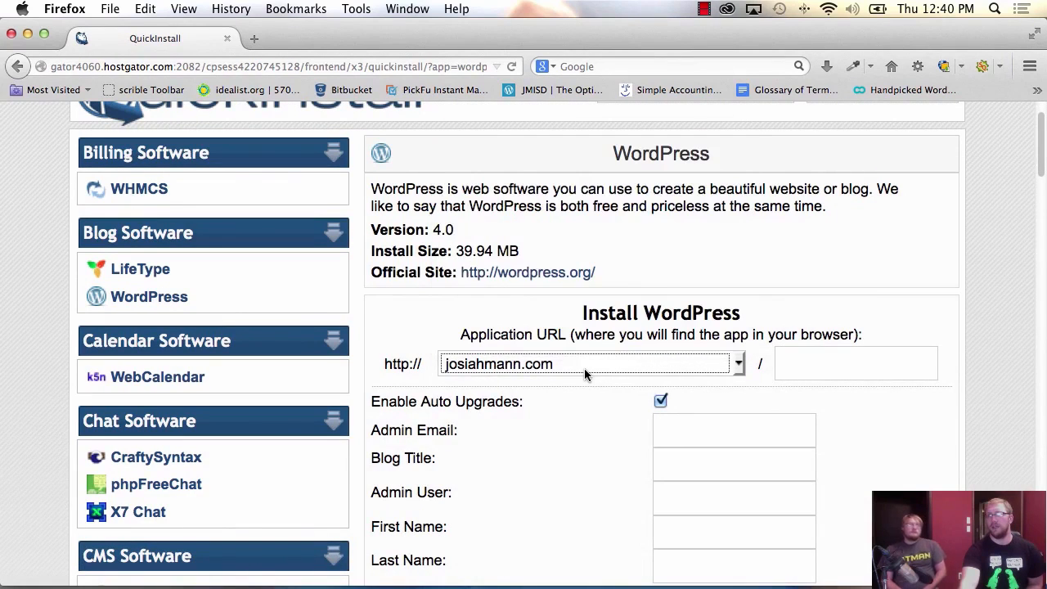
pyautogui.click(501, 371)
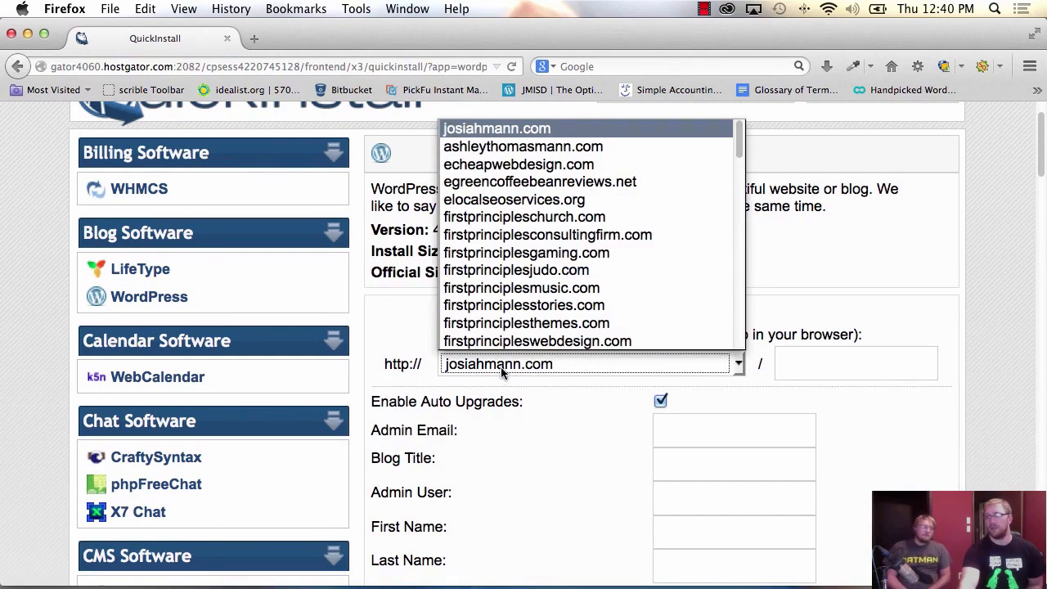
pyautogui.scroll(-2, 530, 331)
pyautogui.scroll(4, 530, 332)
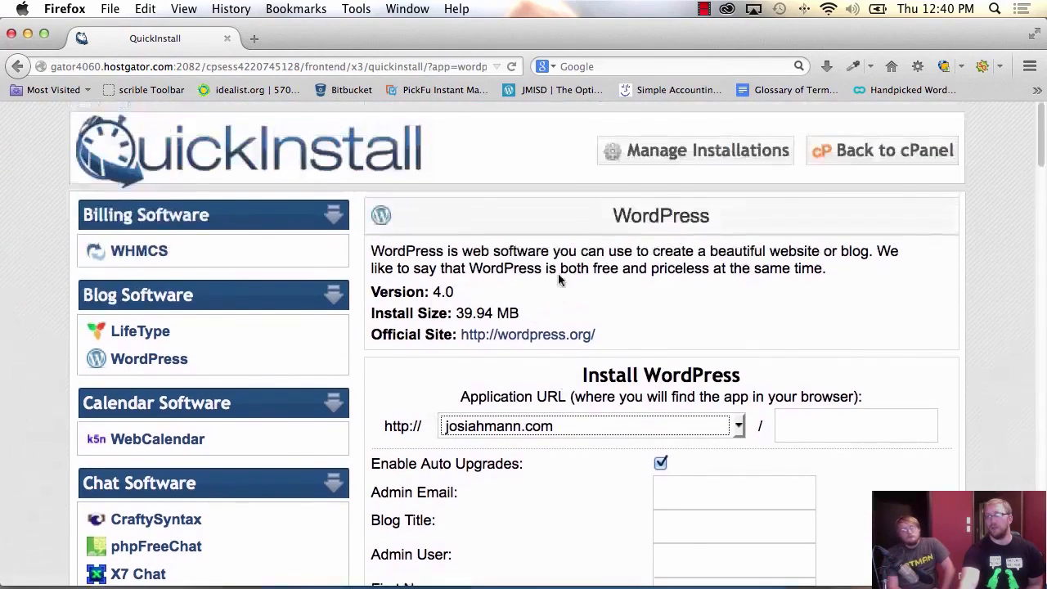
pyautogui.click(540, 426)
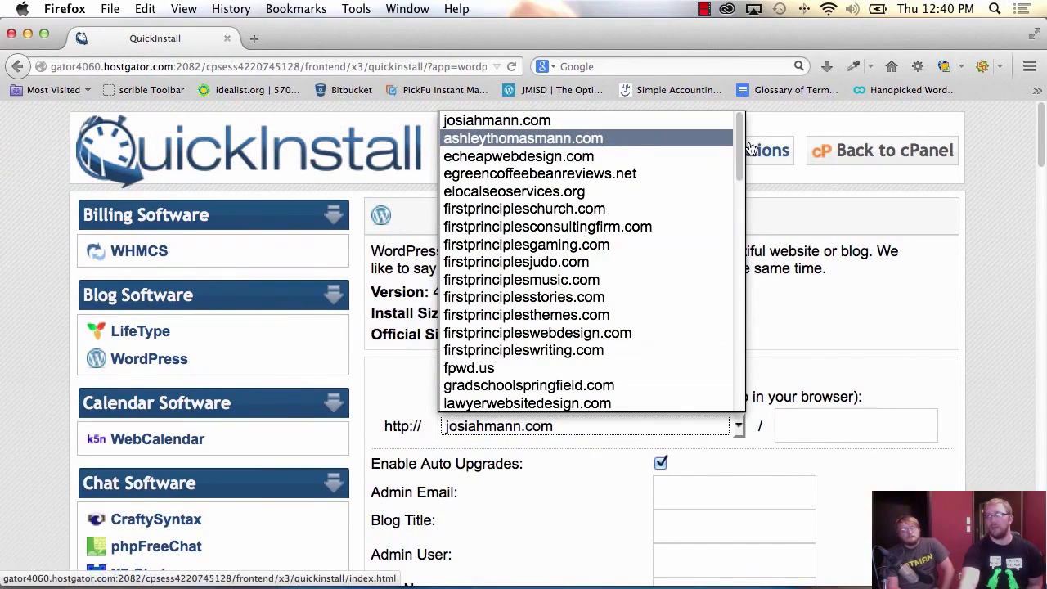
pyautogui.moveTo(738, 151); pyautogui.dragTo(738, 221)
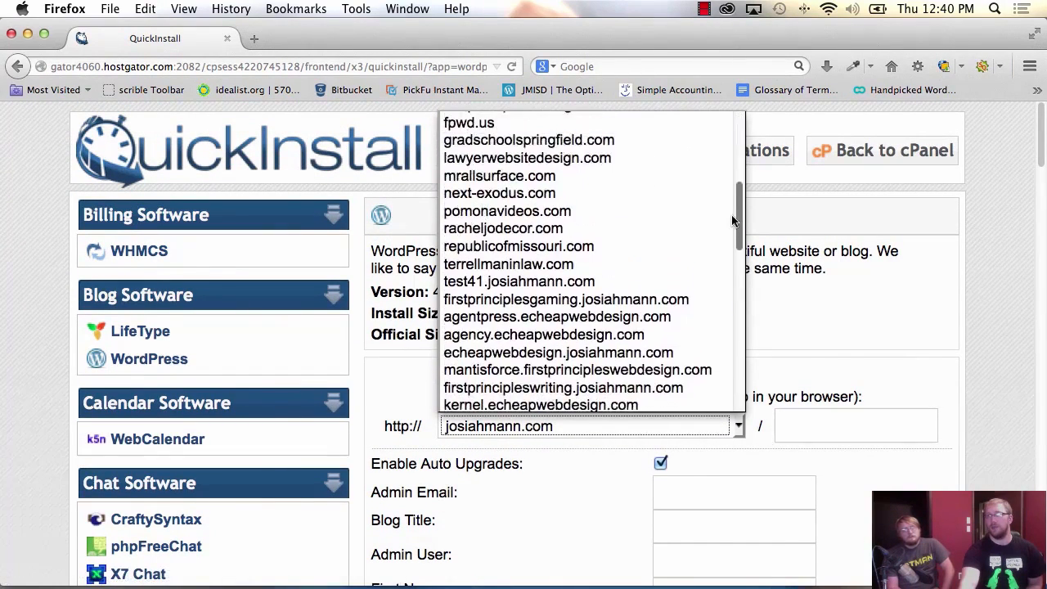
pyautogui.click(593, 124)
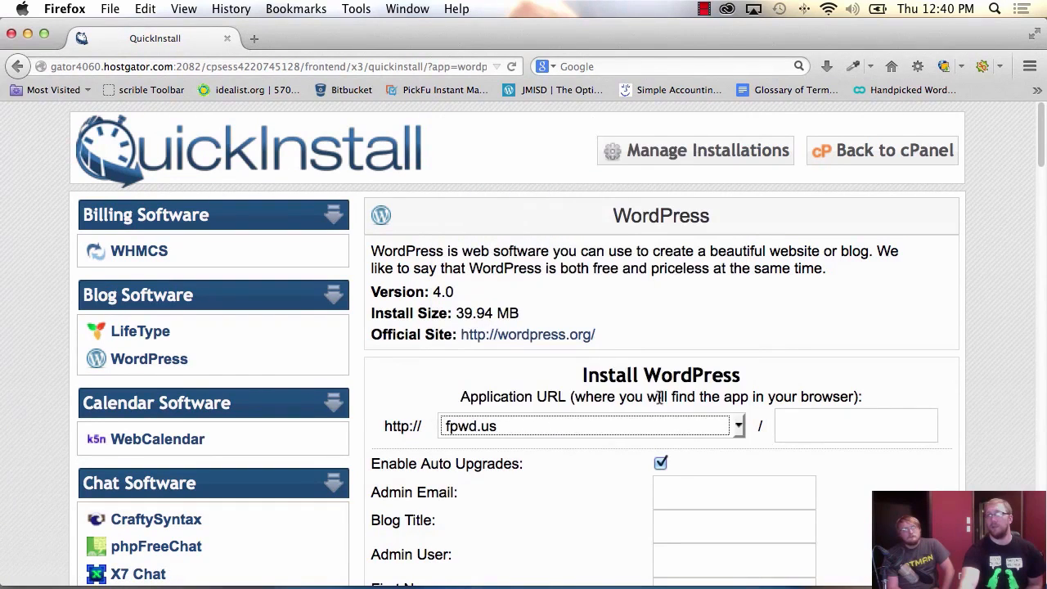
pyautogui.click(802, 423)
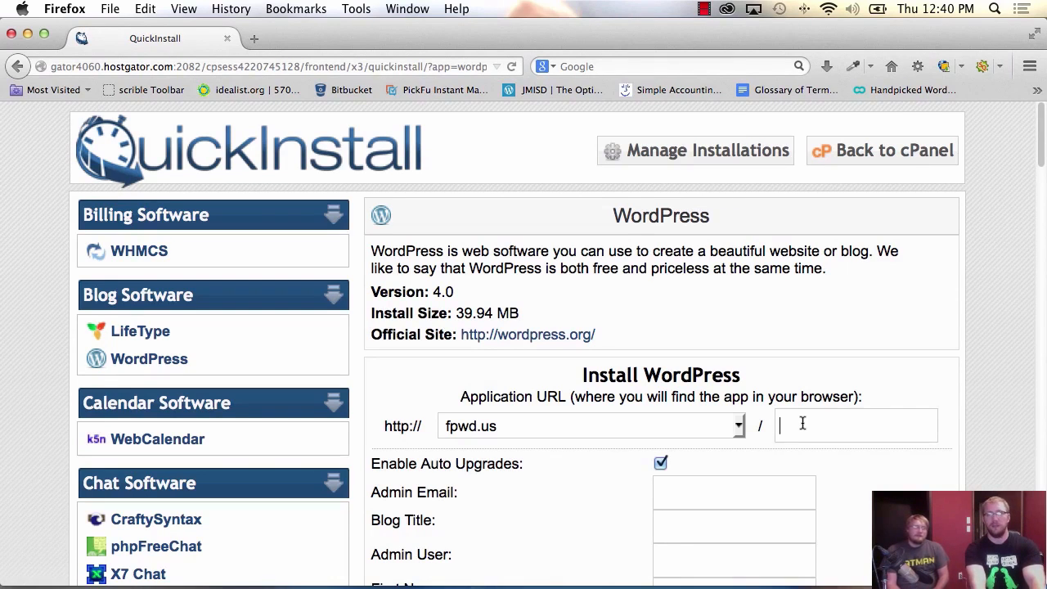
# Enter kitty as the install path after fpwd.us.
pyautogui.write('kitty')
pyautogui.press('Tab')
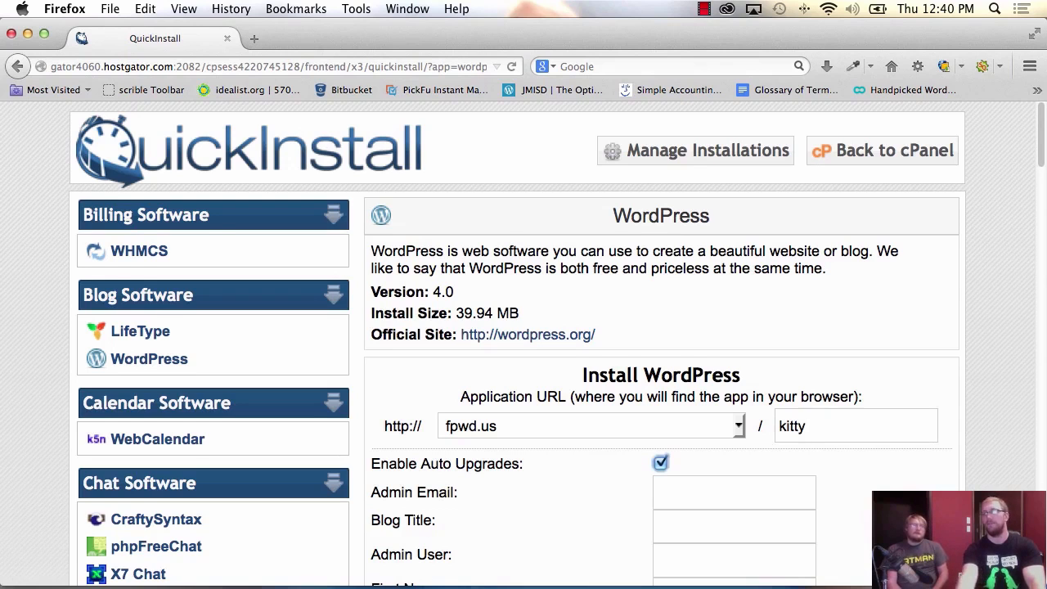
pyautogui.scroll(-5, 882, 307)
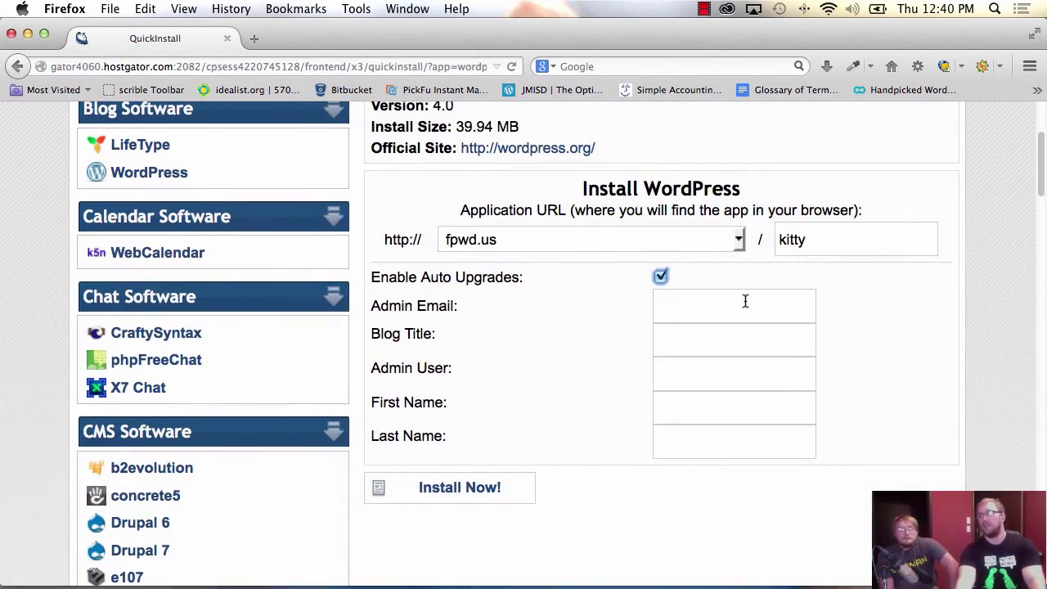
# Fill in the admin e-mail address from the suggestion and set the admin user to admin.
pyautogui.click(745, 302)
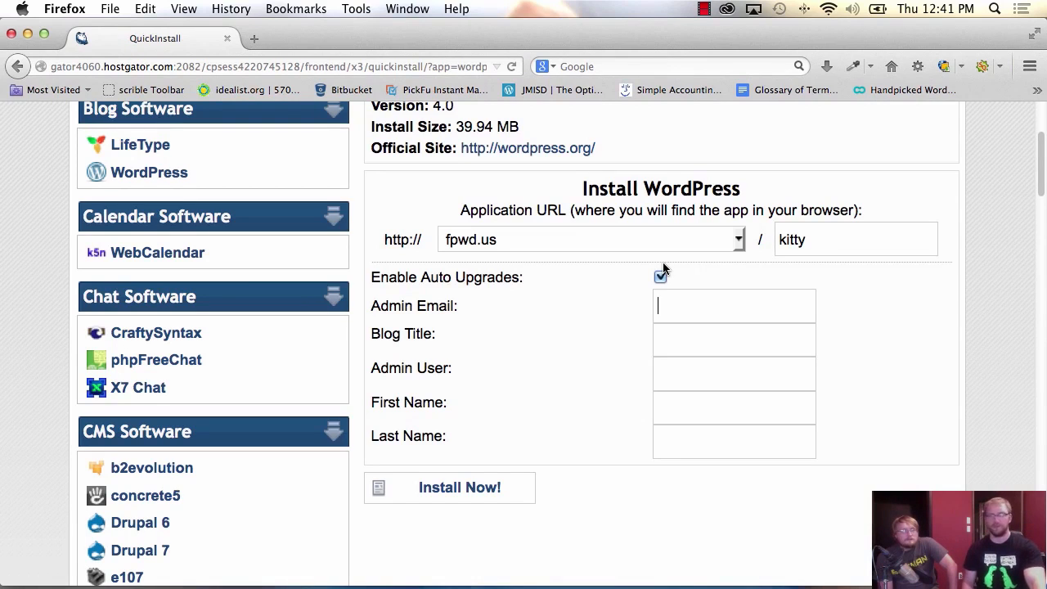
pyautogui.press('Tab')
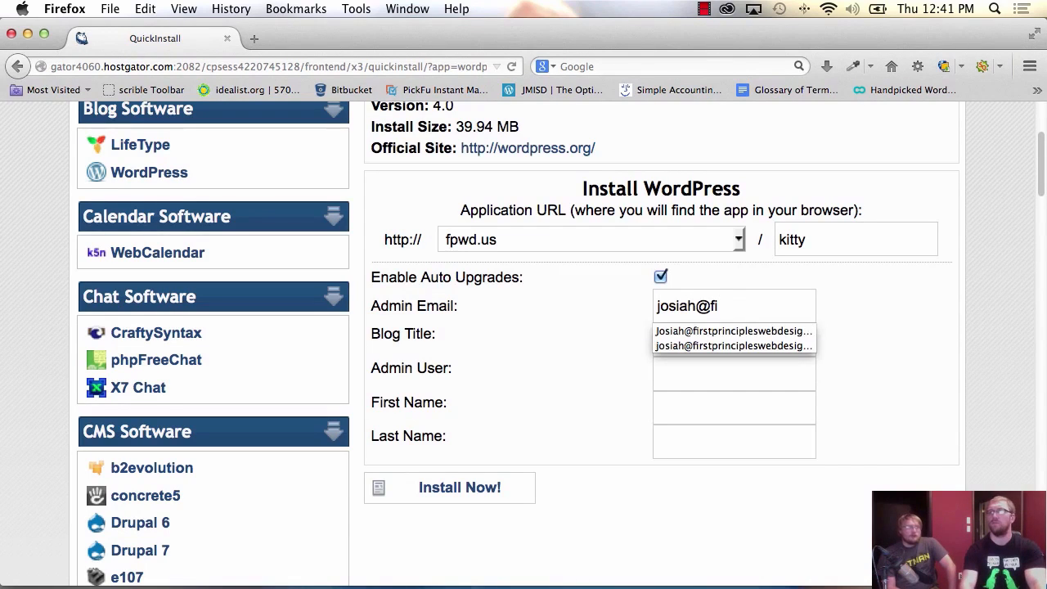
pyautogui.press('Tab')
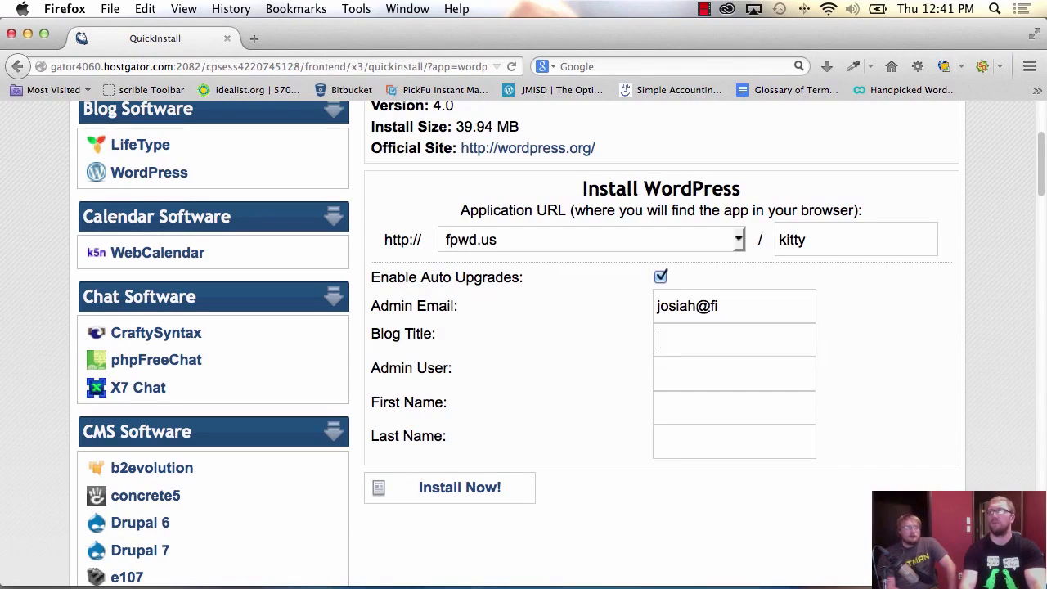
pyautogui.press('Down')
pyautogui.press('Tab')
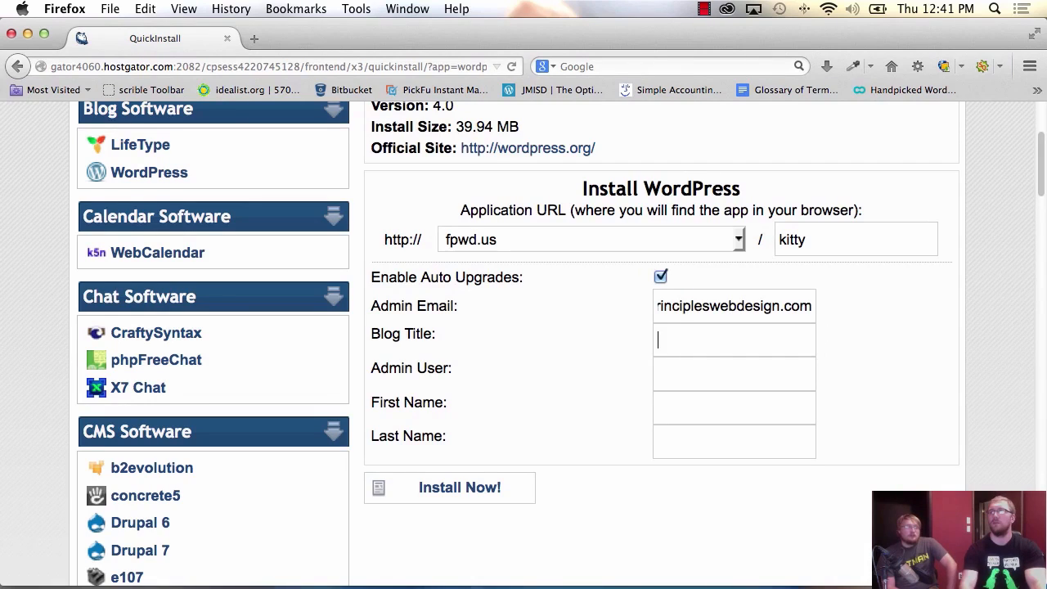
pyautogui.write('admin')
pyautogui.press('Tab')
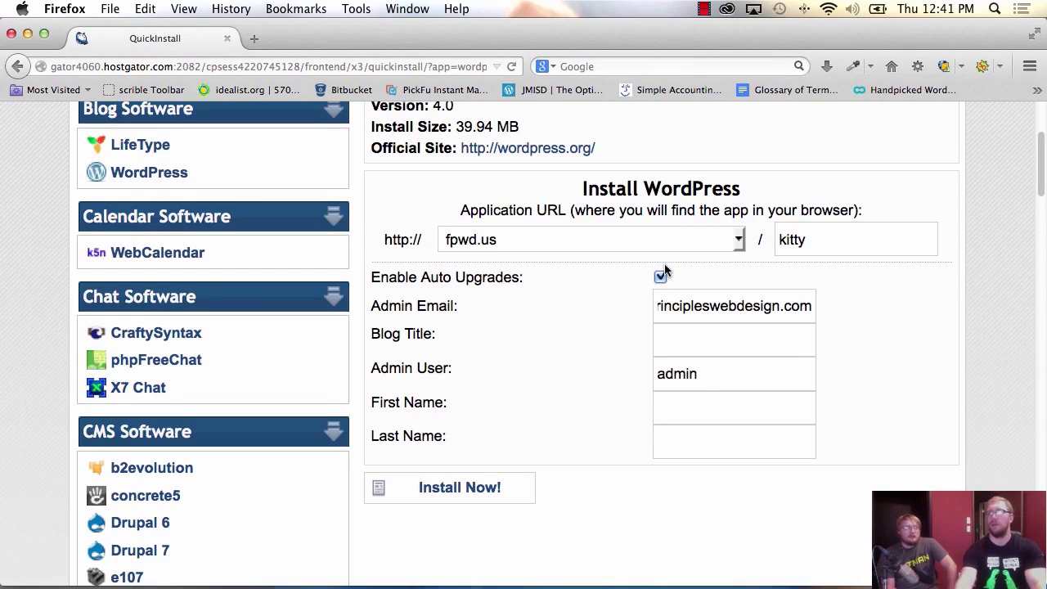
# Install WordPress at fpwd.us/kitty and wait for the Congratulations page.
pyautogui.click(463, 488)
pyautogui.scroll(-3, 592, 335)
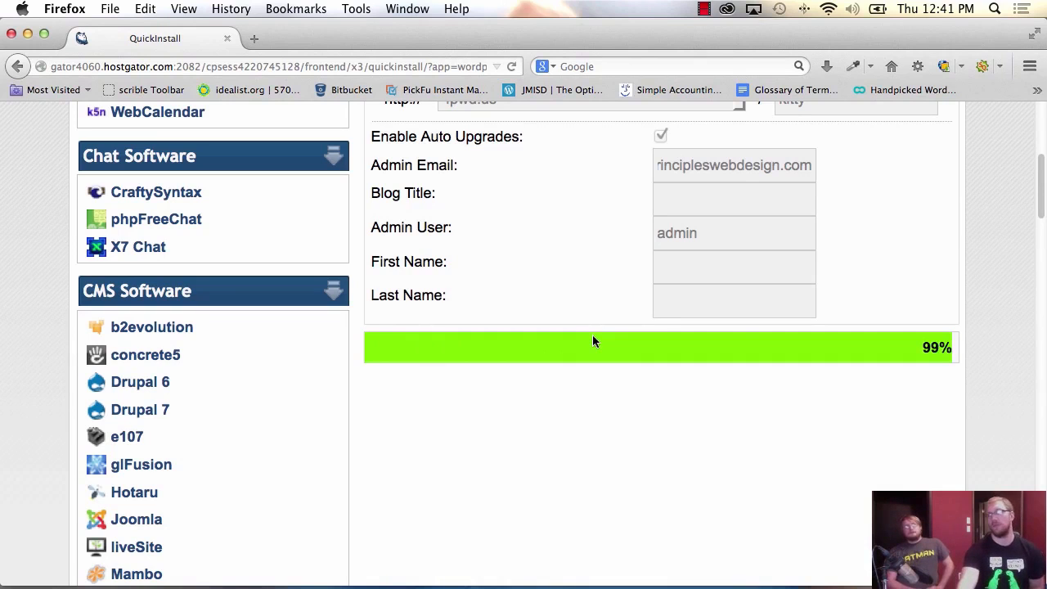
pyautogui.scroll(-4, 738, 426)
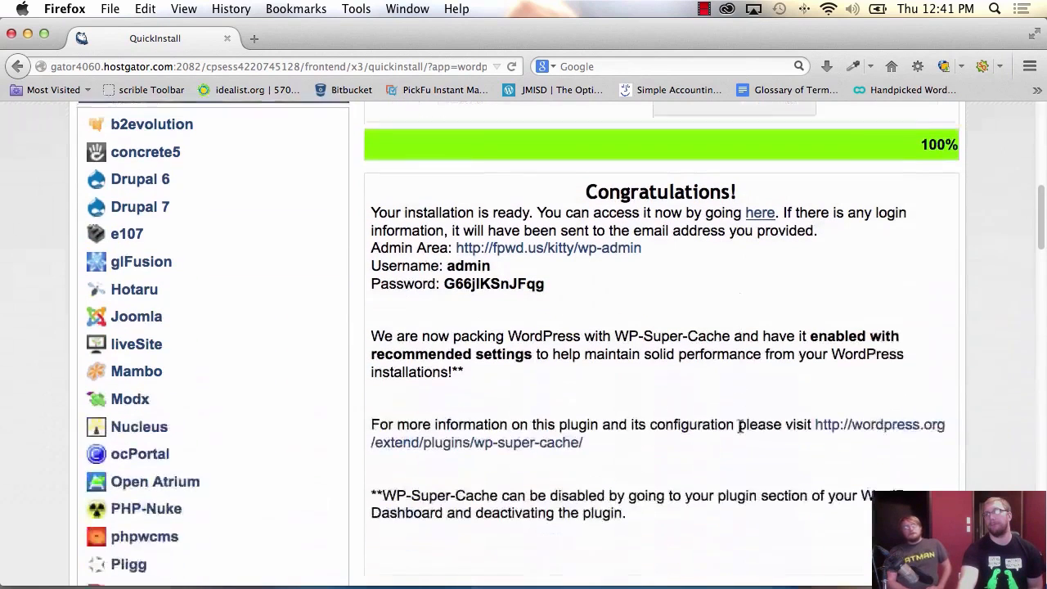
pyautogui.scroll(-1, 739, 426)
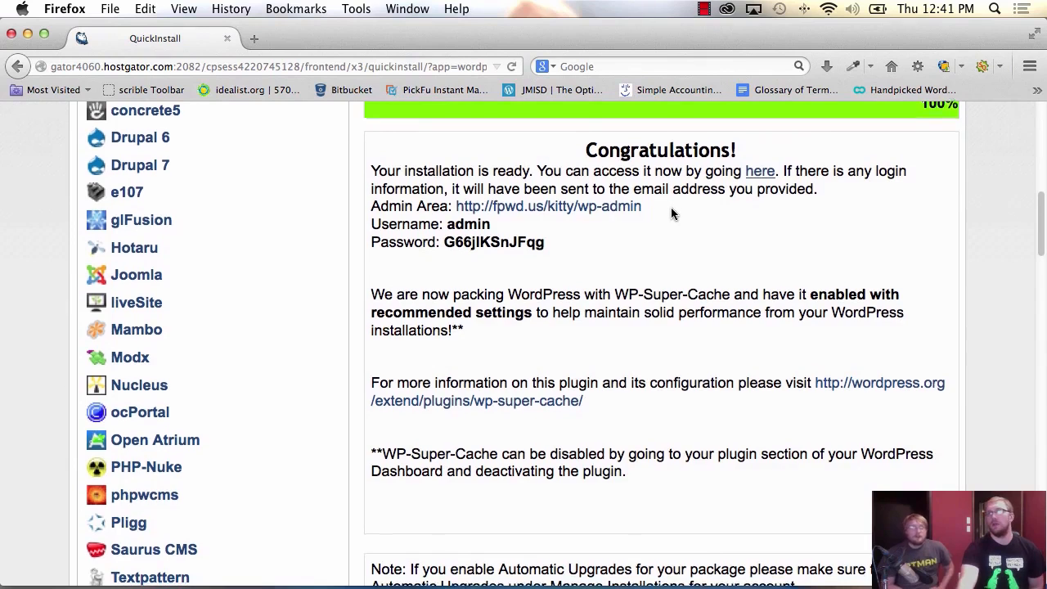
pyautogui.scroll(-1, 671, 213)
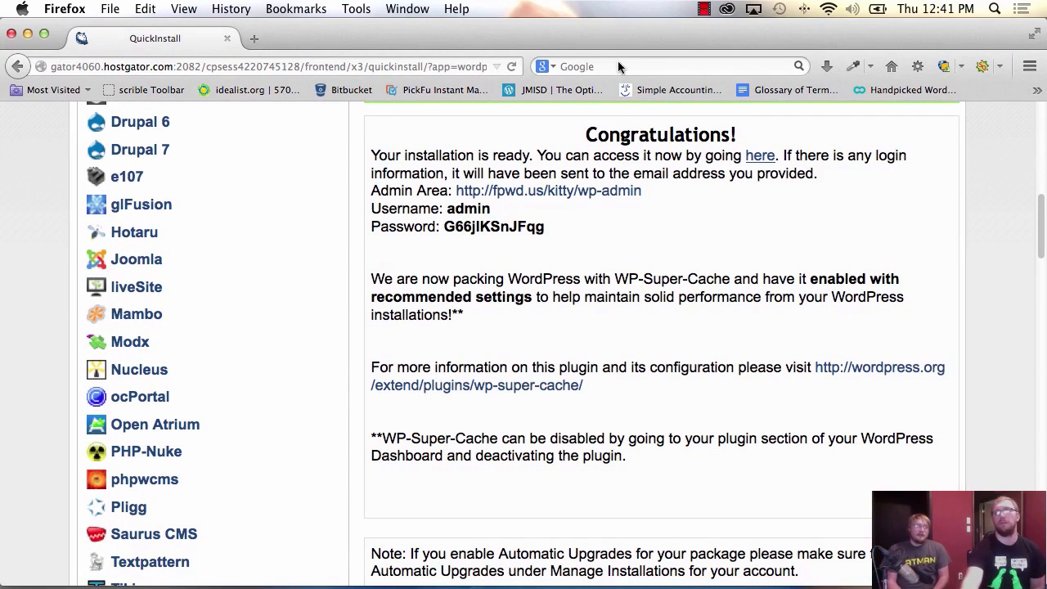
# Copy the generated admin password from the confirmation details.
pyautogui.doubleClick(491, 227)
pyautogui.rightClick(500, 232)
pyautogui.click(523, 243)
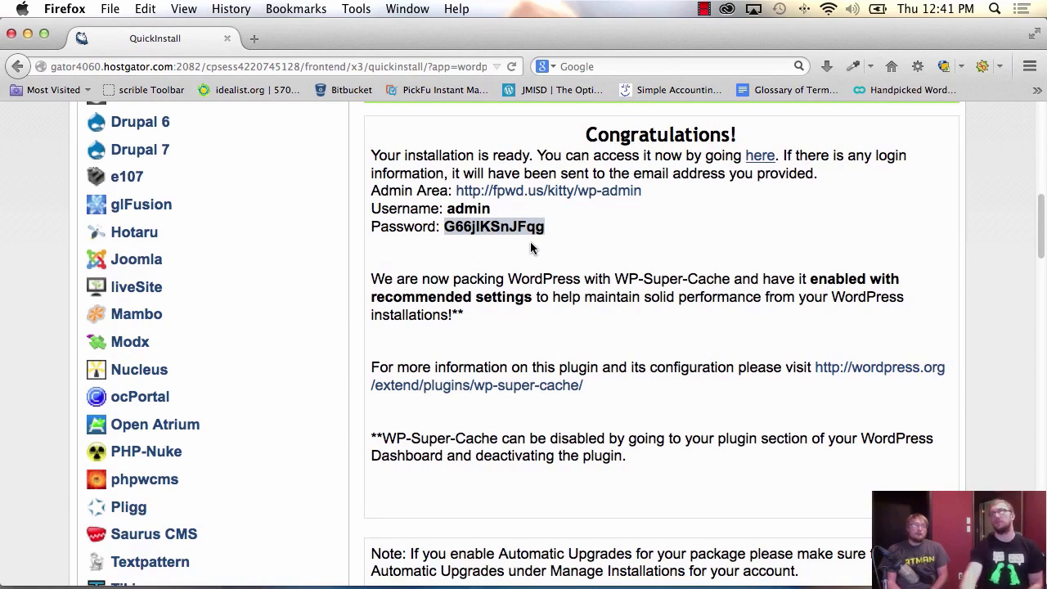
# On the fpwd.us/kitty admin login, paste the generated password and sign in as admin.
pyautogui.click(541, 193)
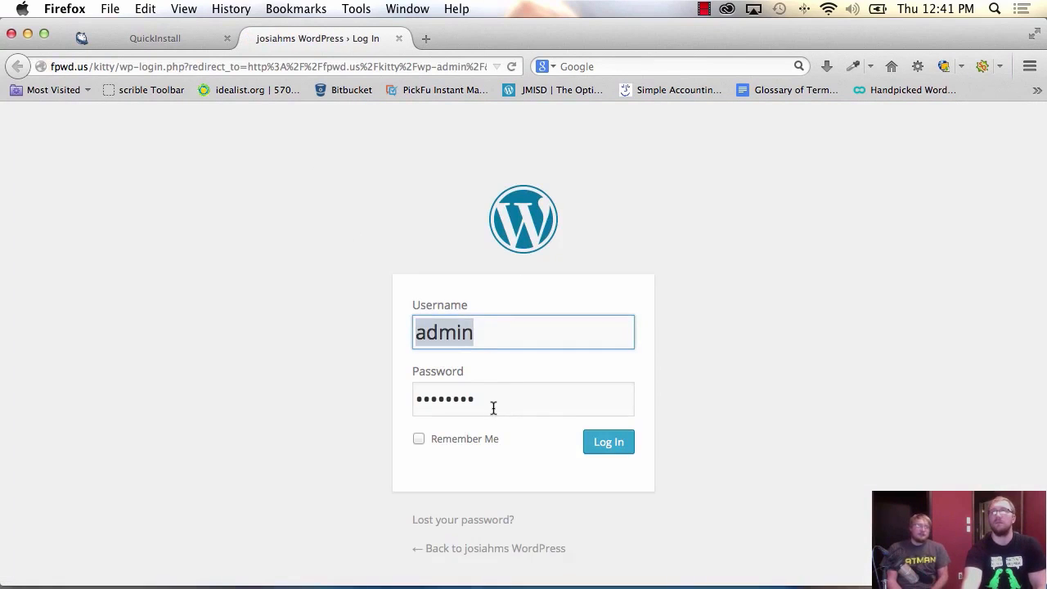
pyautogui.doubleClick(491, 402)
pyautogui.rightClick(490, 402)
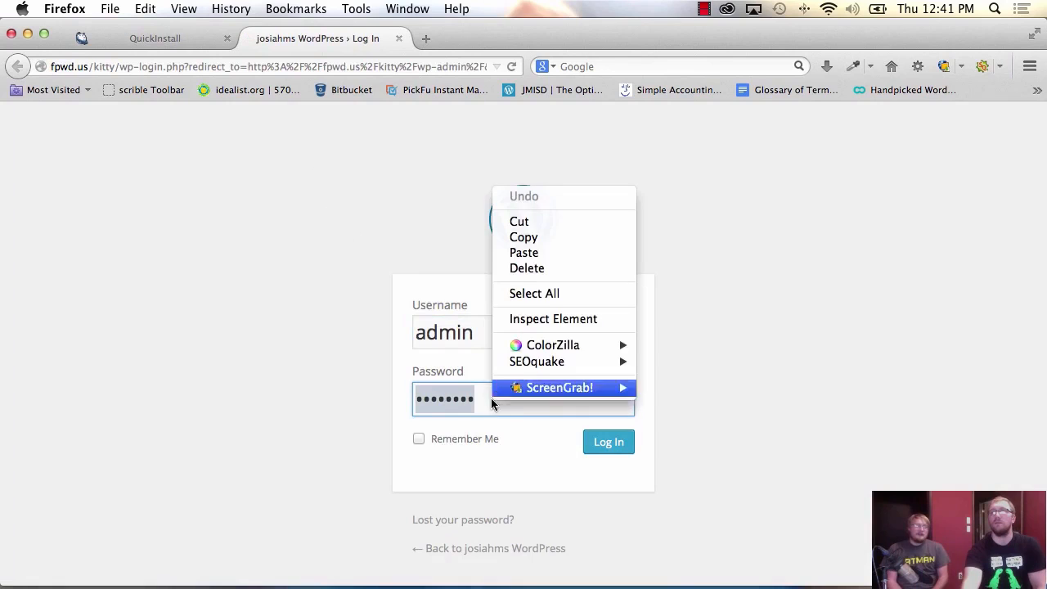
pyautogui.click(528, 252)
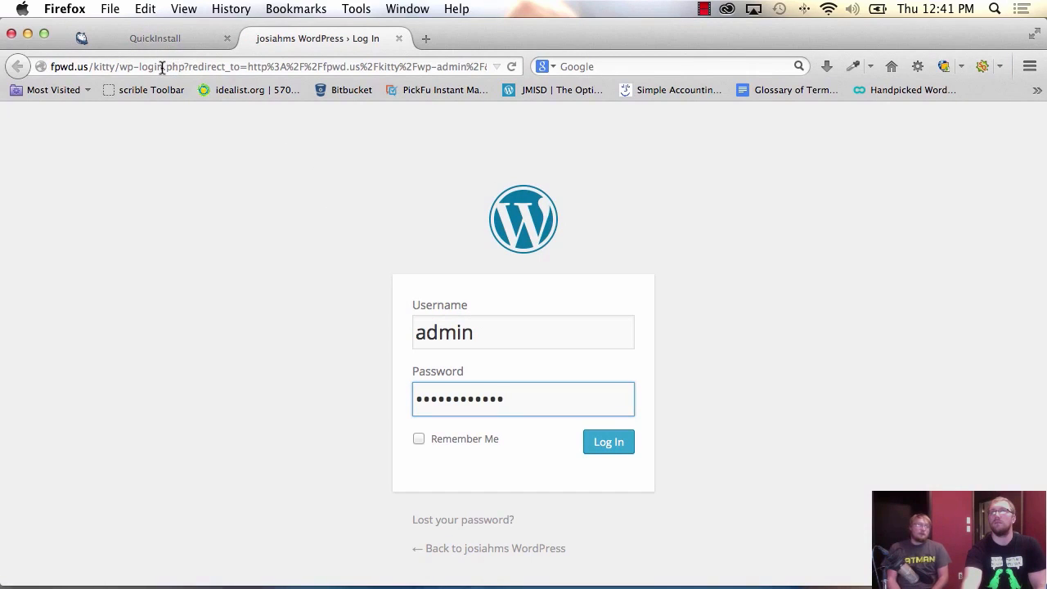
pyautogui.click(118, 68)
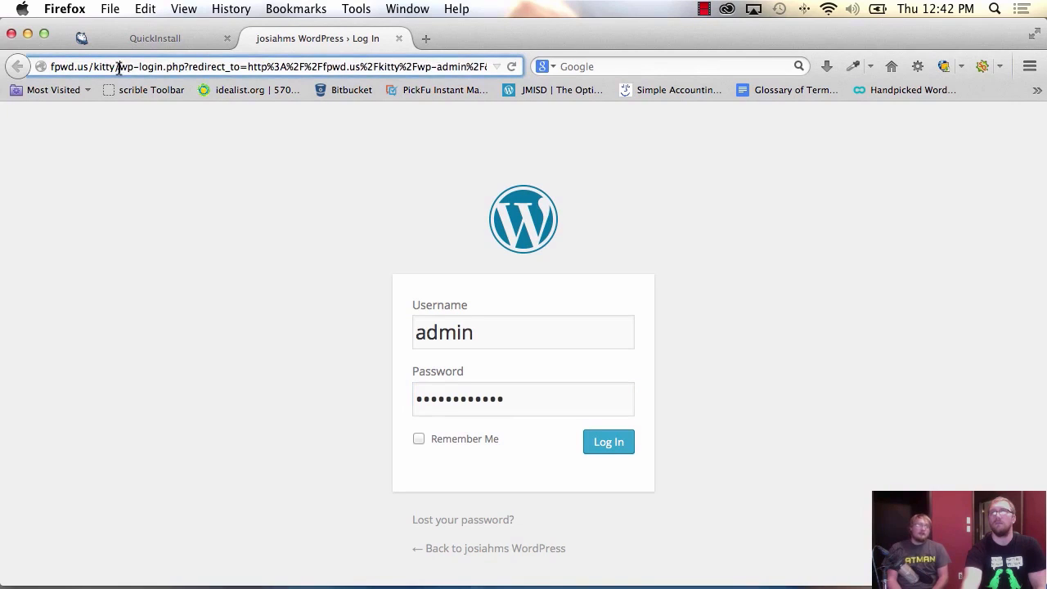
pyautogui.moveTo(119, 68); pyautogui.dragTo(153, 114)
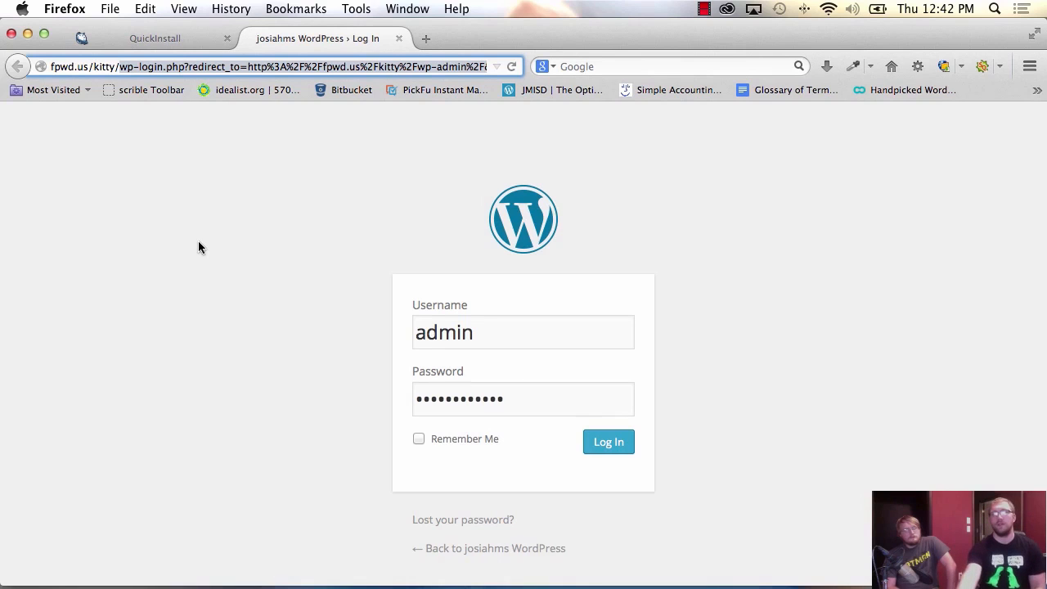
pyautogui.click(607, 446)
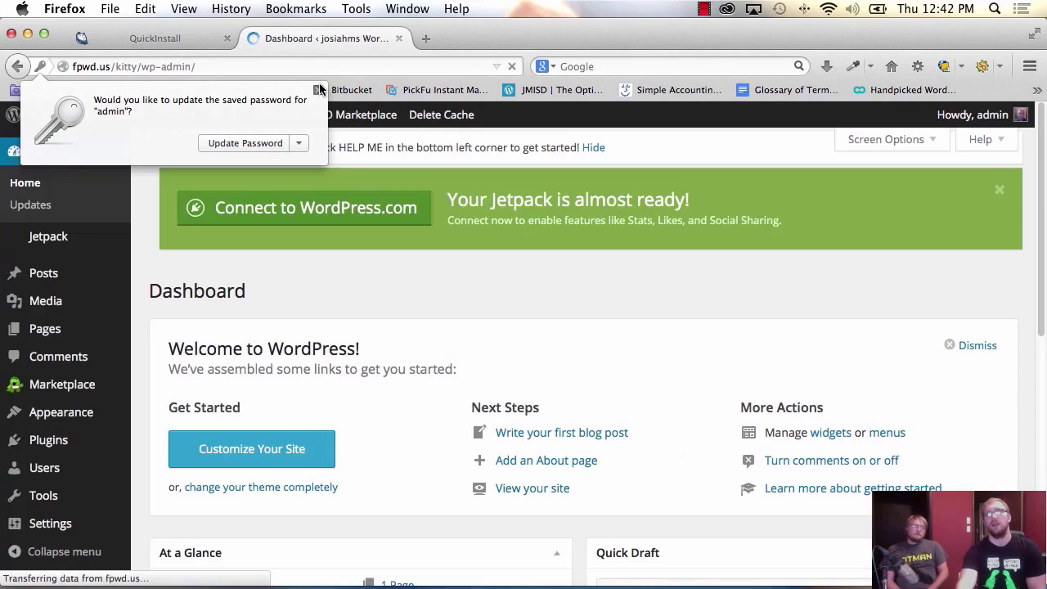
pyautogui.click(282, 144)
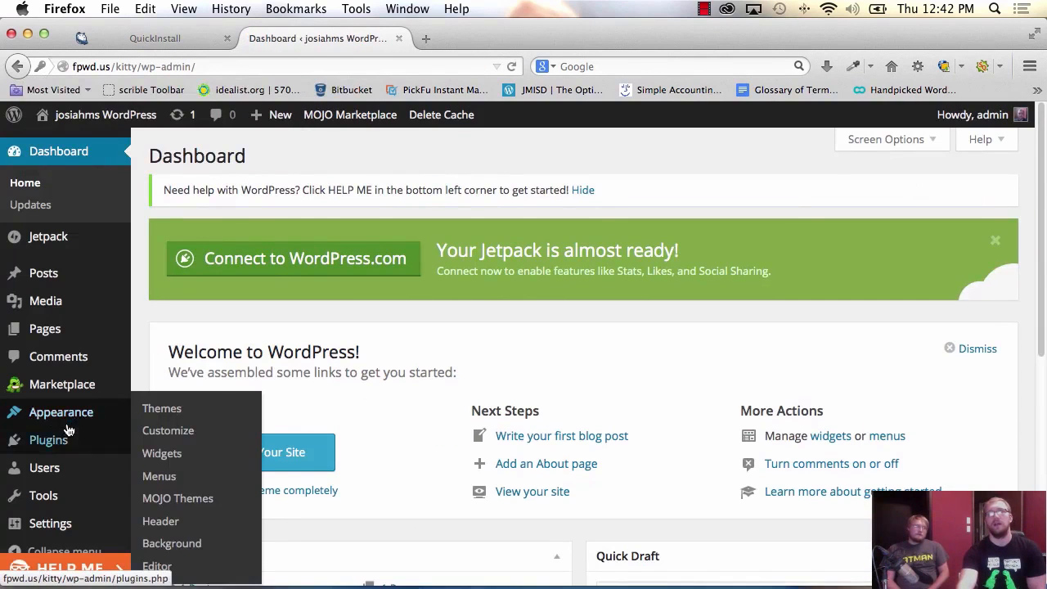
pyautogui.scroll(-2, 57, 500)
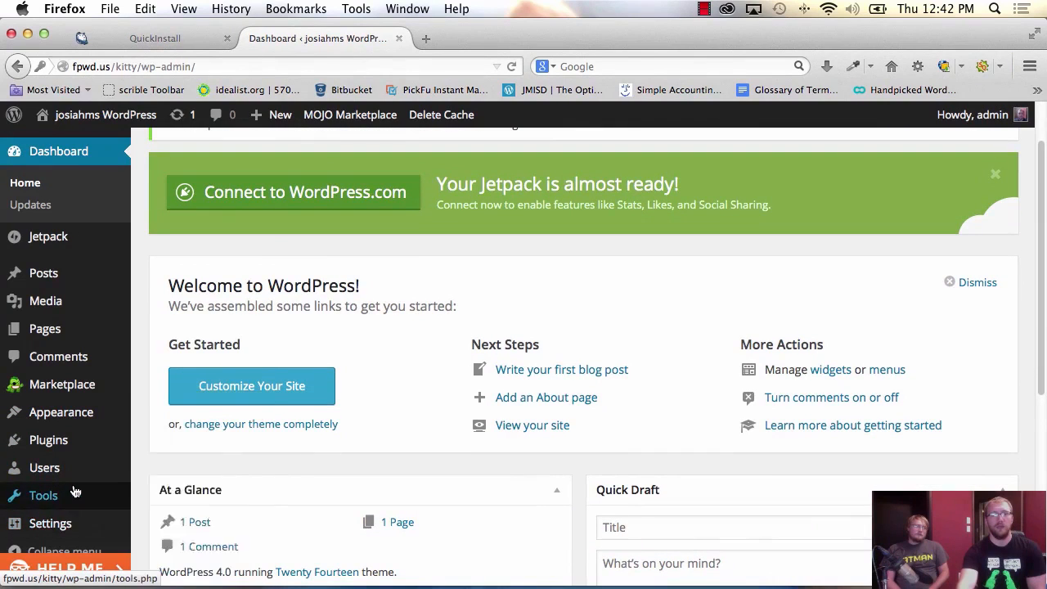
pyautogui.moveTo(73, 473)
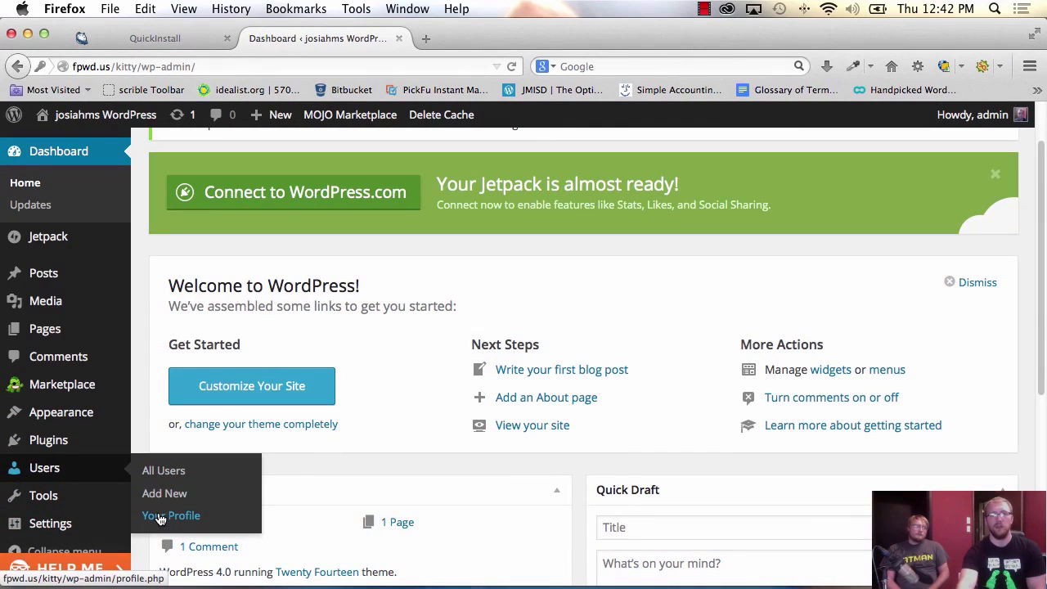
# Open the admin's Edit My Profile page and scroll to the password fields.
pyautogui.moveTo(970, 114)
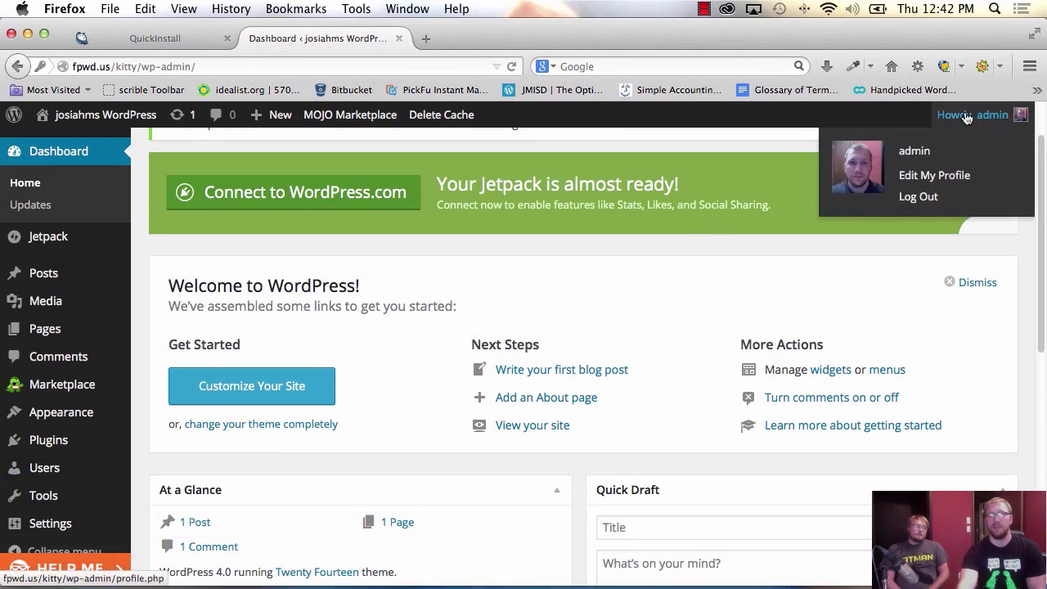
pyautogui.click(933, 177)
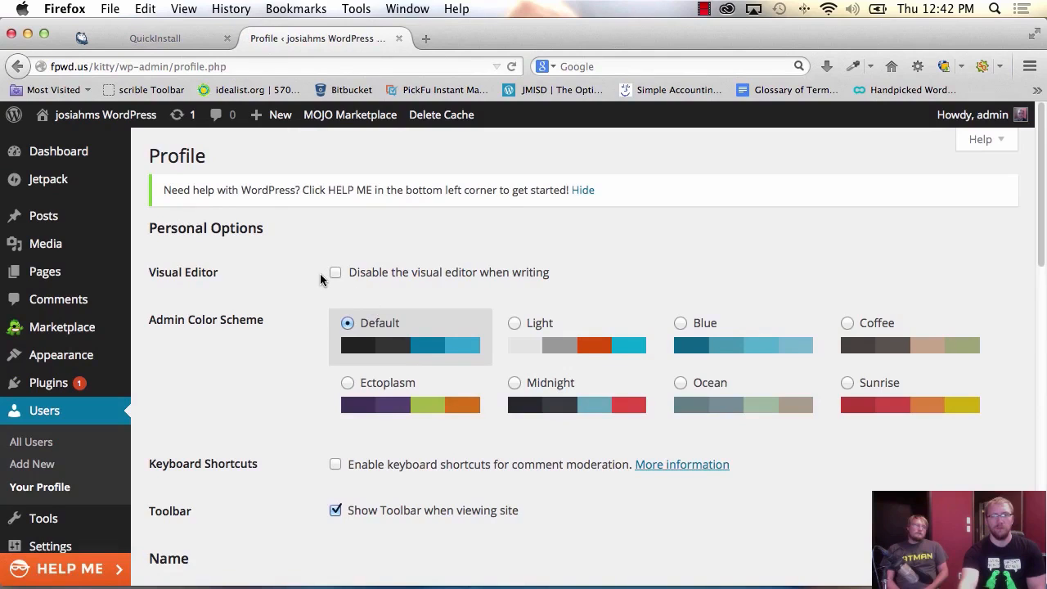
pyautogui.scroll(-2, 319, 278)
pyautogui.scroll(-6, 319, 279)
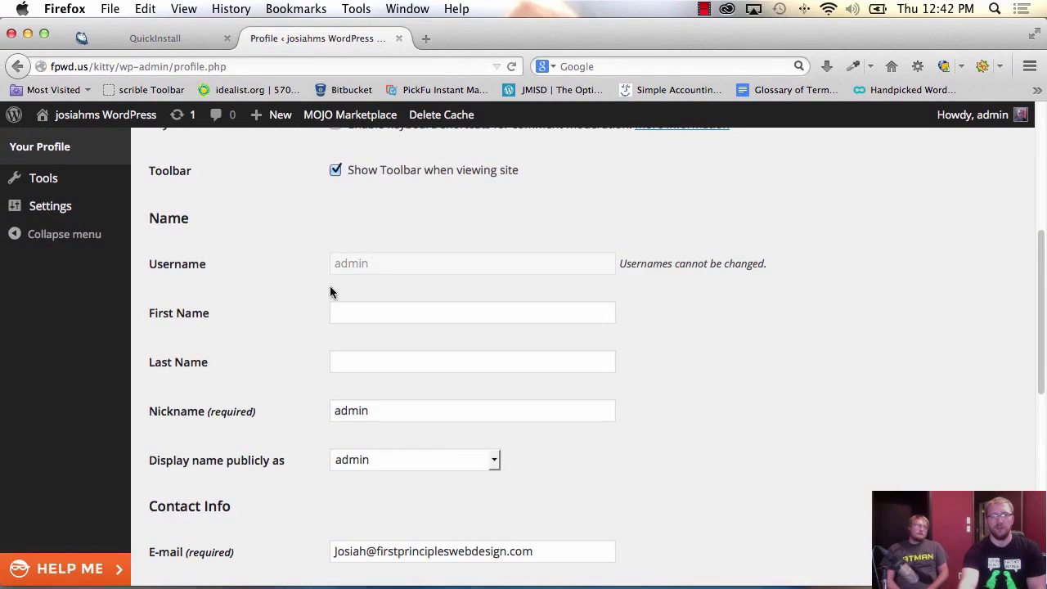
pyautogui.click(347, 317)
pyautogui.click(357, 360)
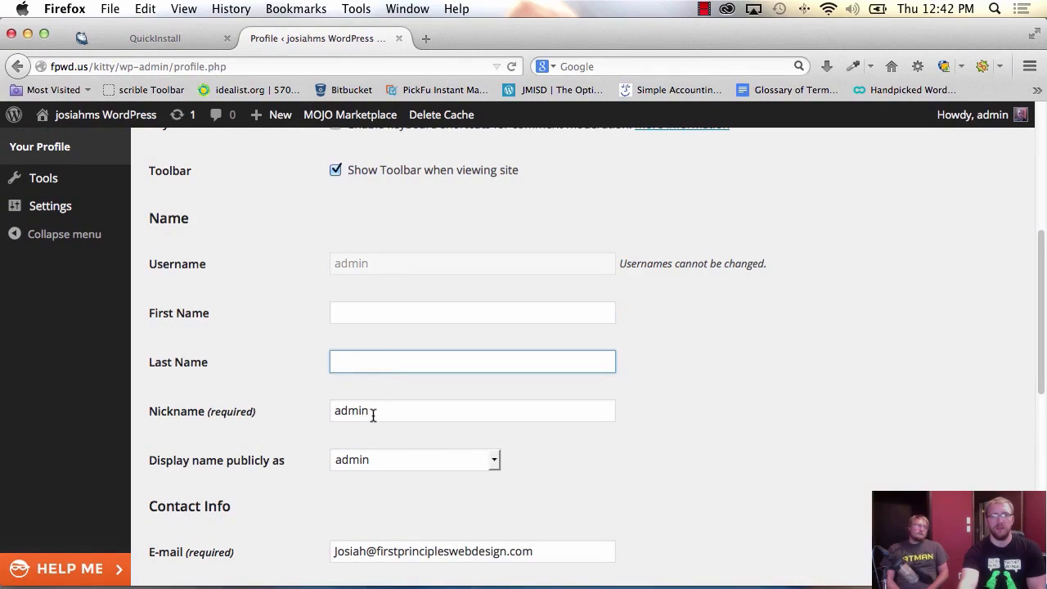
pyautogui.doubleClick(373, 414)
pyautogui.scroll(-6, 374, 423)
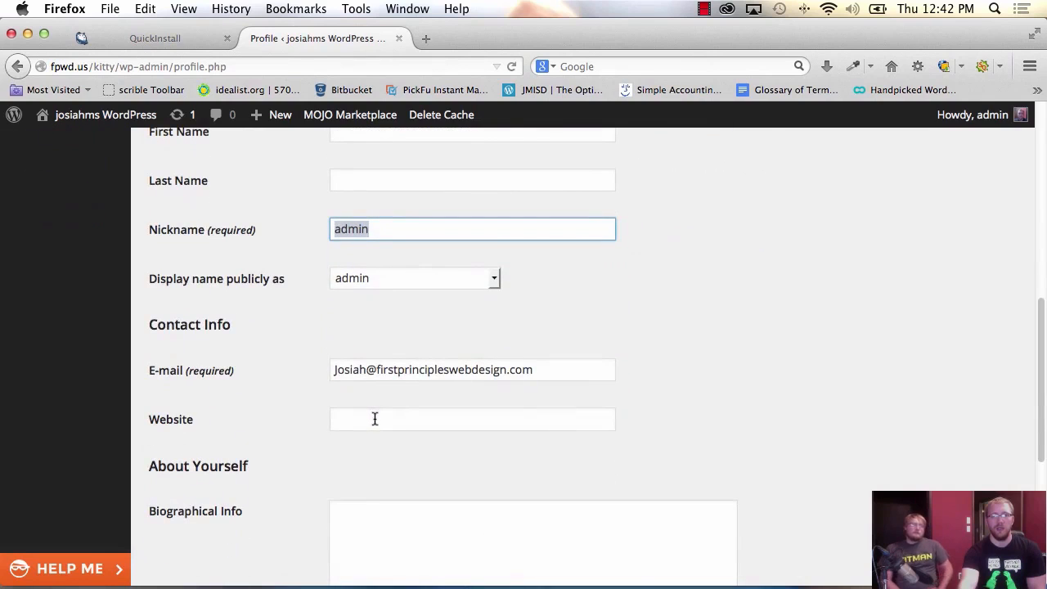
pyautogui.scroll(-5, 374, 423)
# Enter a new password in both password fields, update the profile, and let Firefox remember it.
pyautogui.click(373, 346)
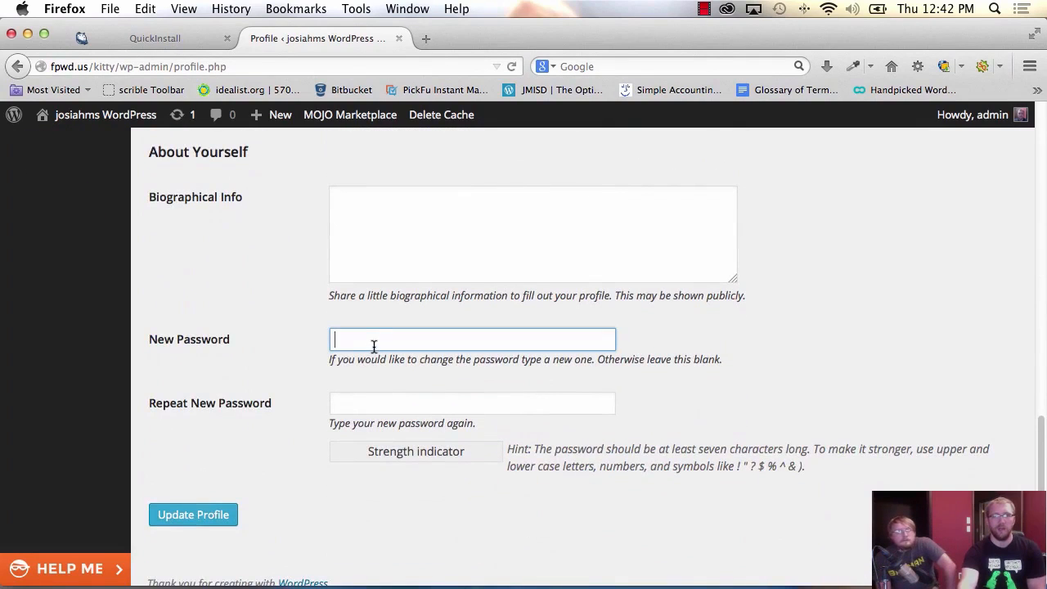
pyautogui.write('••••••')
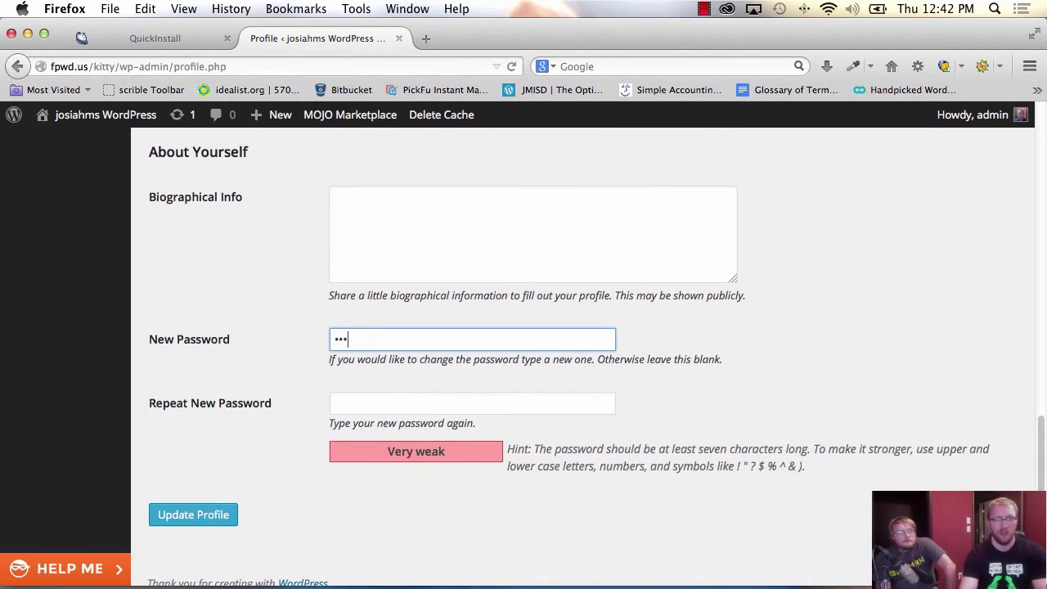
pyautogui.write('••')
pyautogui.press('Tab')
pyautogui.write('••••••••')
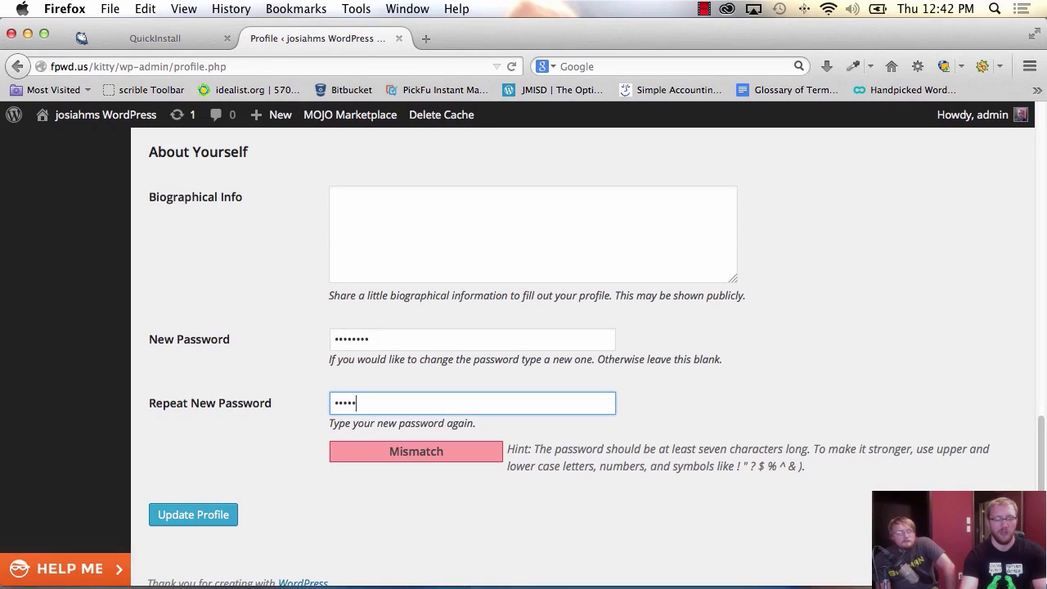
pyautogui.click(205, 514)
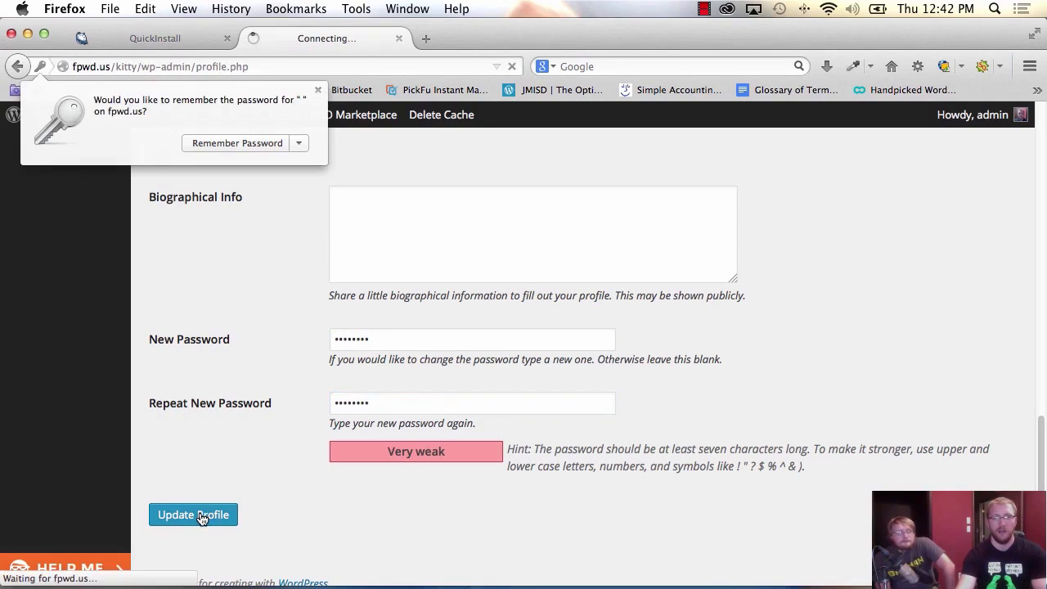
pyautogui.click(235, 145)
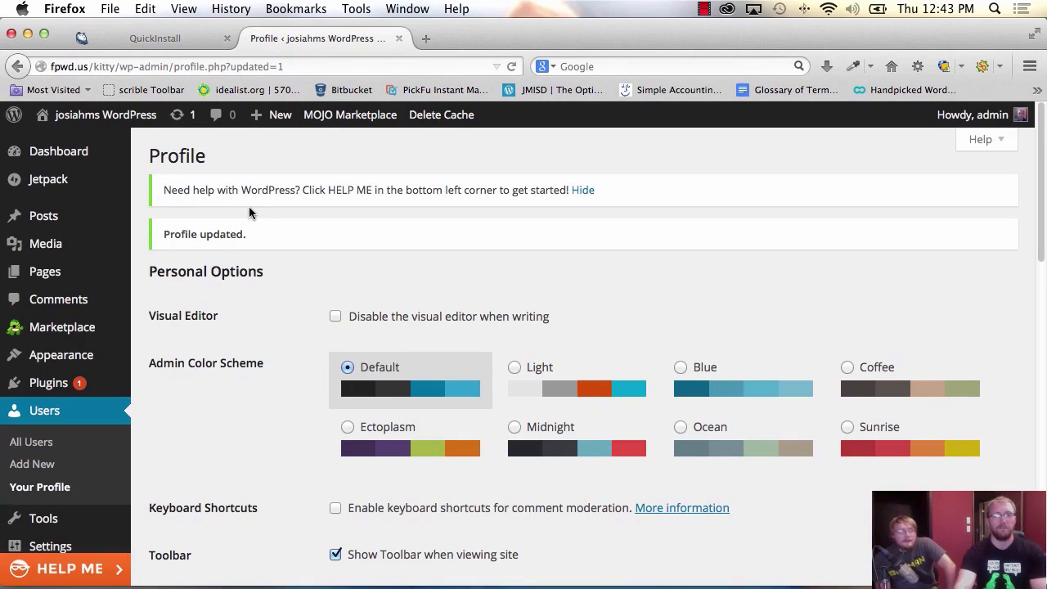